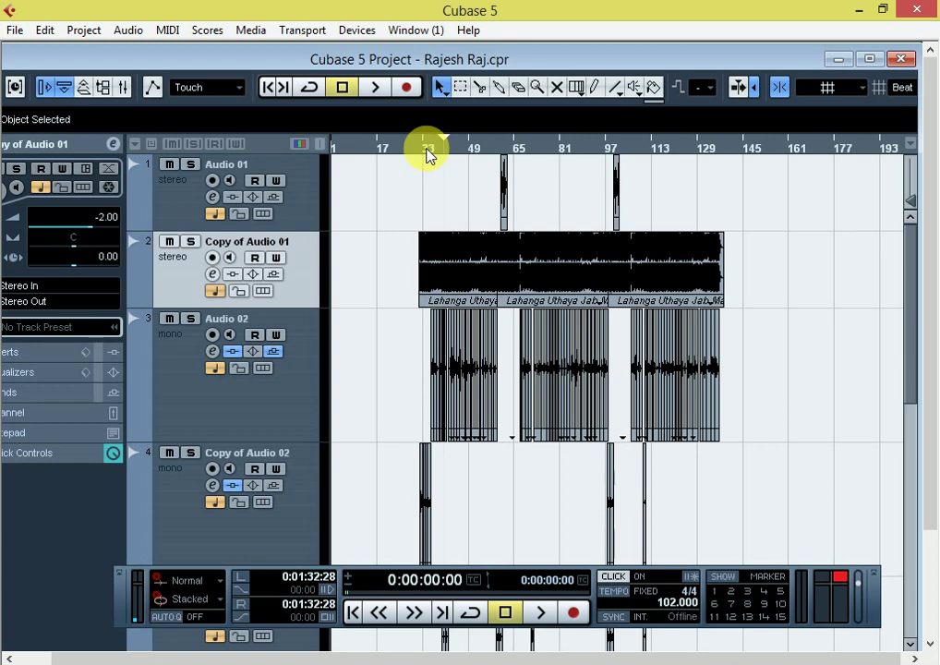
# Place the playback cursor at 0:01:22:10, where the Audio 02 vocal starts, and review that track's AutoTuneVST insert settings.
pyautogui.click(426, 147)
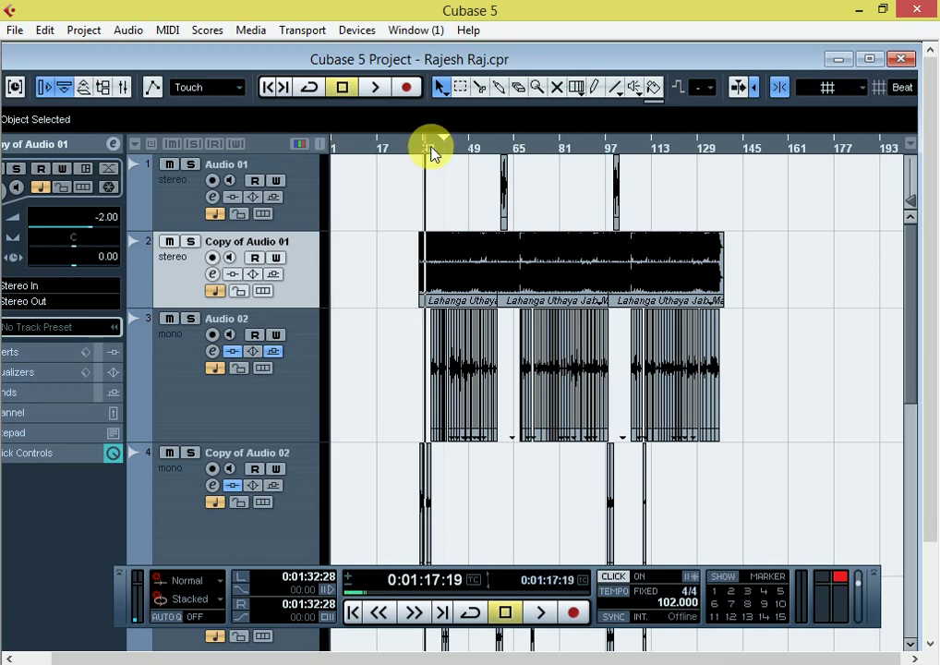
pyautogui.click(431, 148)
pyautogui.click(213, 353)
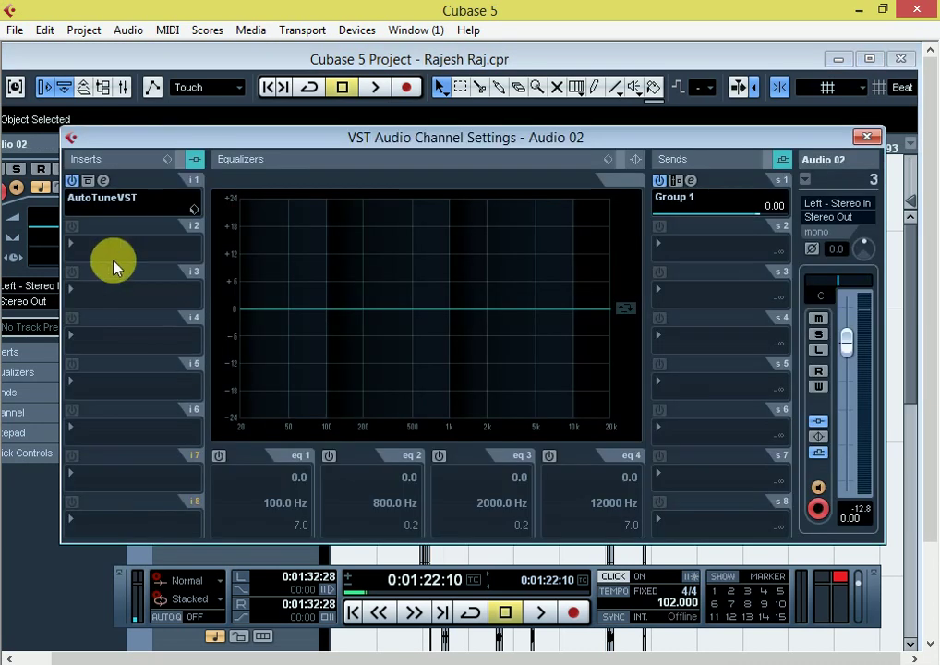
pyautogui.click(103, 182)
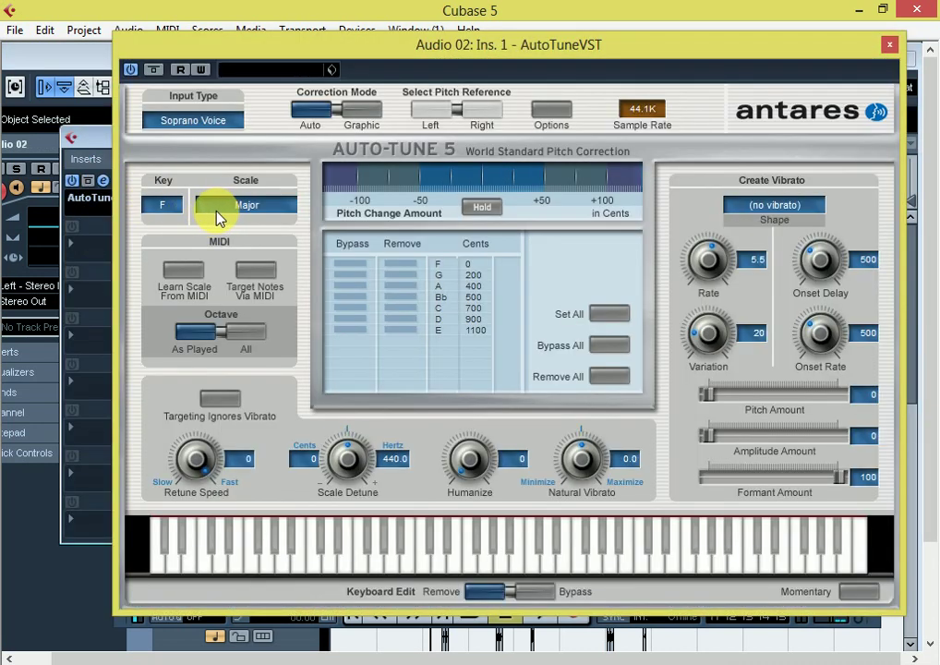
pyautogui.click(889, 47)
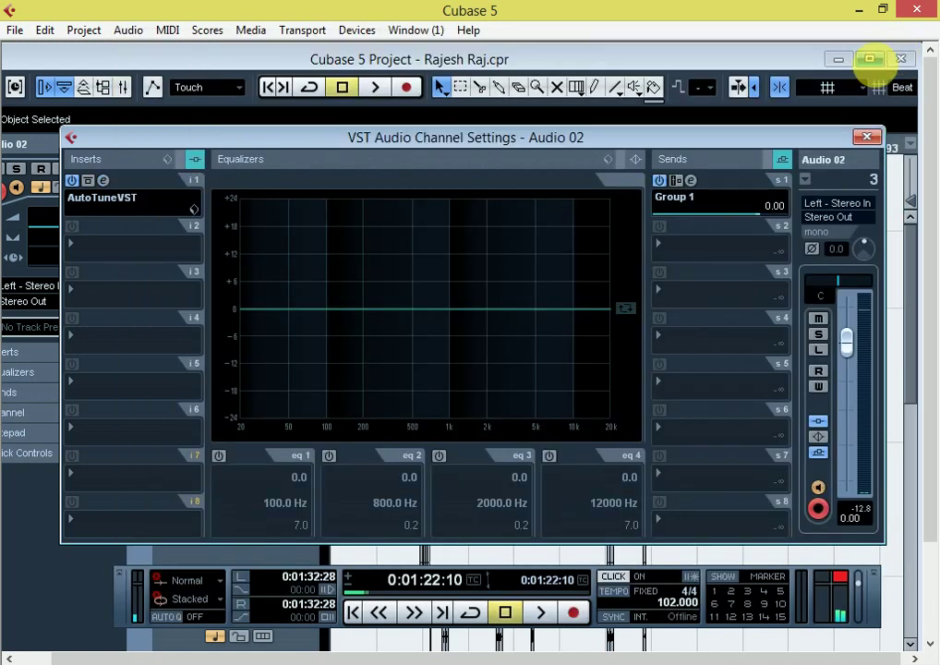
pyautogui.click(865, 139)
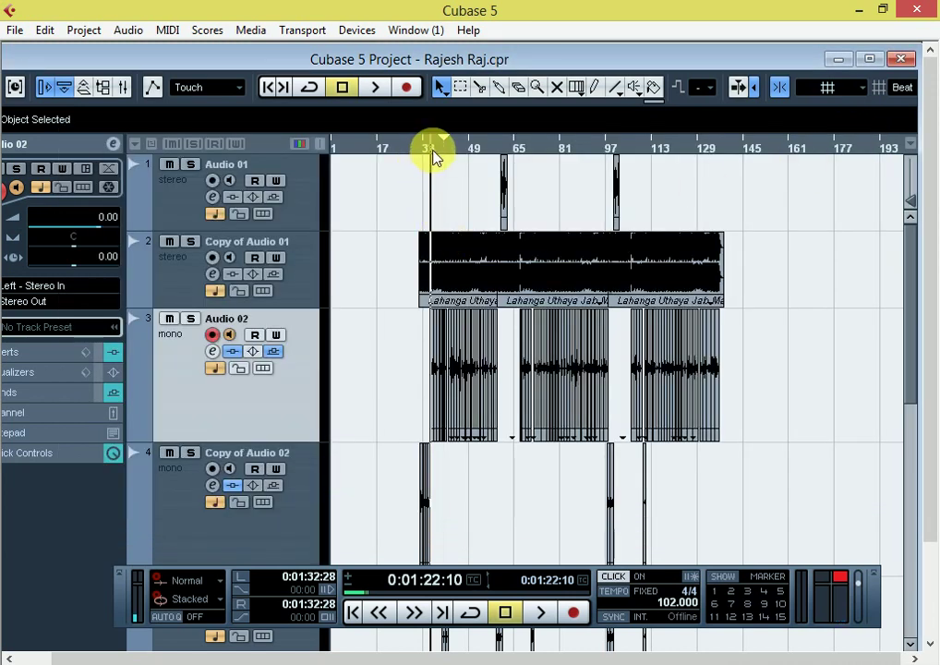
# Play the project from the start of the Audio 02 vocal to hear it together with the backing track.
pyautogui.press('space')
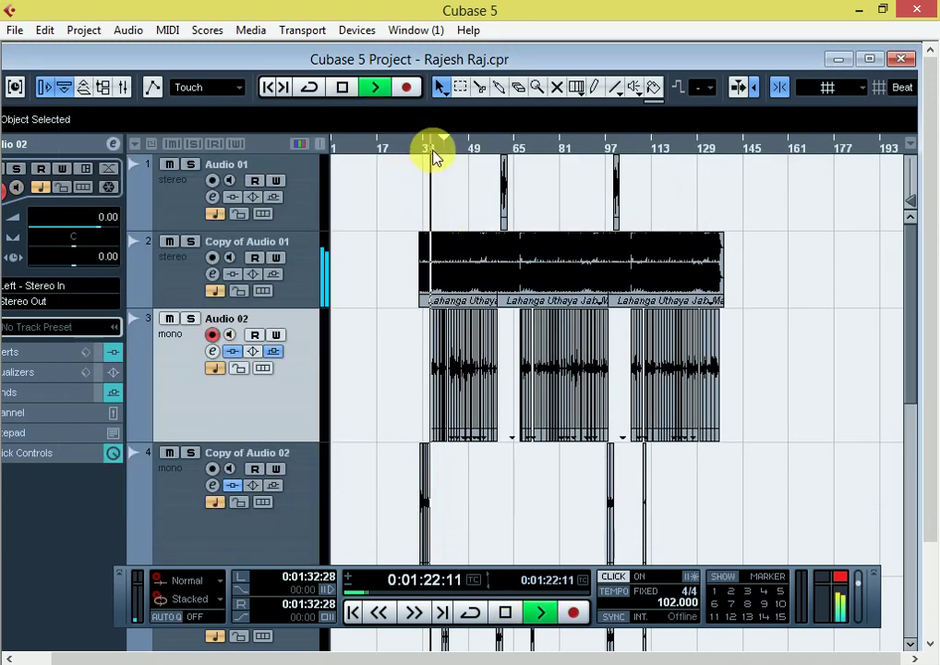
pyautogui.press('h')
pyautogui.press('h')
pyautogui.press('h')
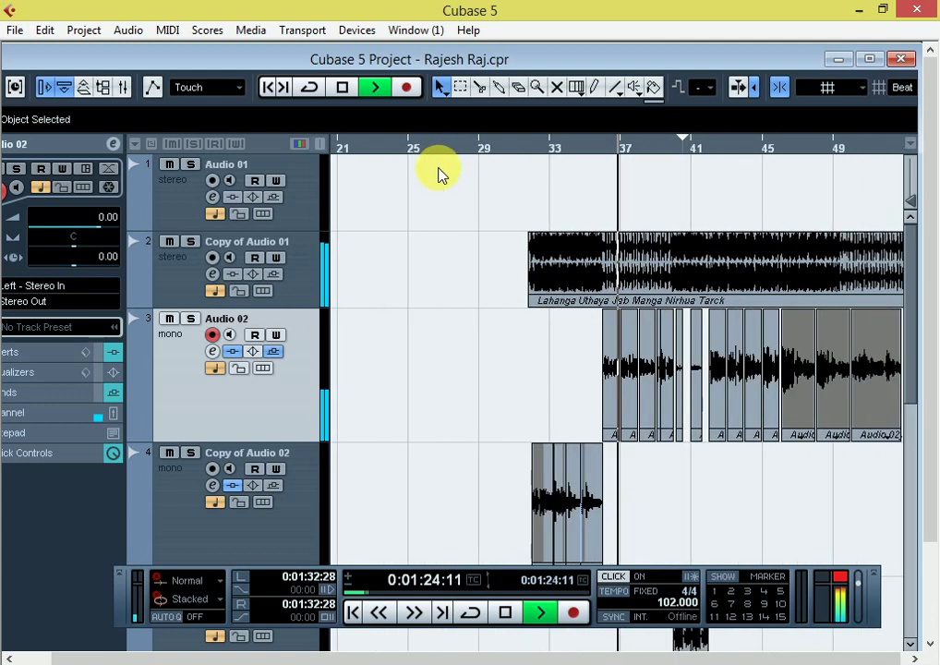
pyautogui.press('h')
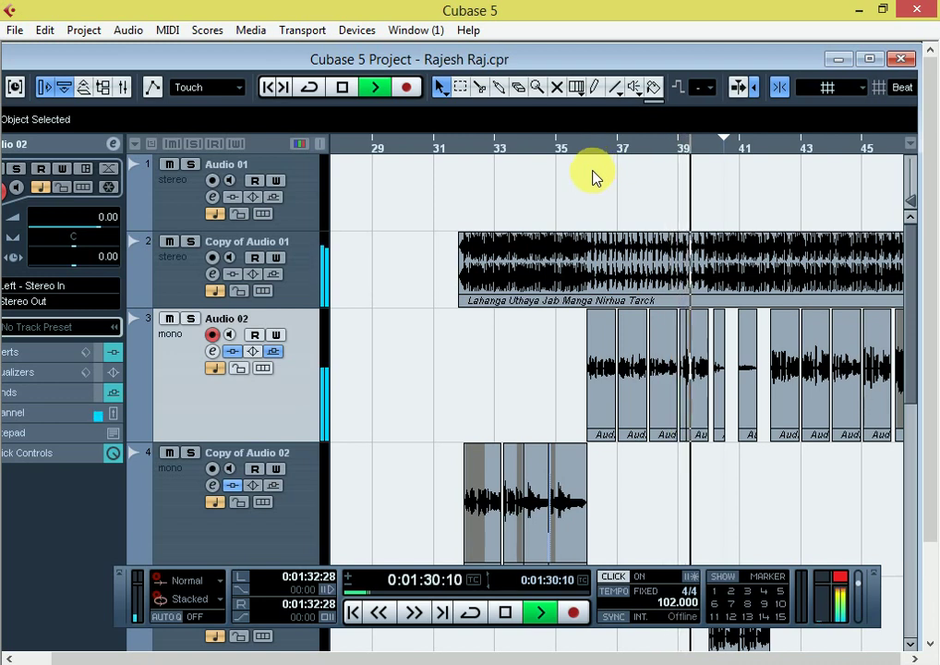
# Mute the Copy of Audio 01 backing track, listen closely to the Audio 02 vocal clips without it, and stop playback.
pyautogui.click(169, 243)
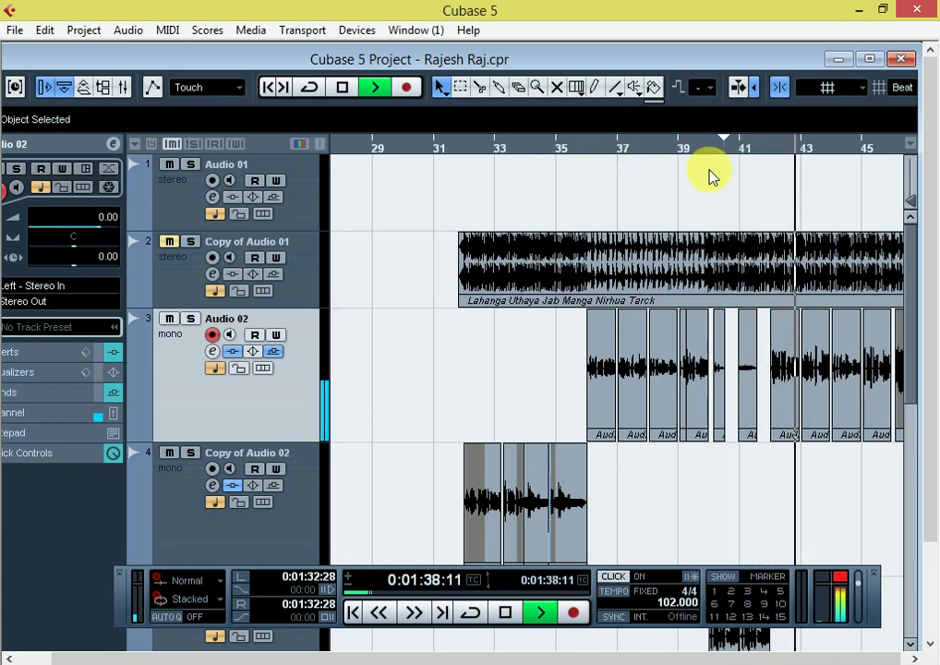
pyautogui.press('g')
pyautogui.press('g')
pyautogui.press('h')
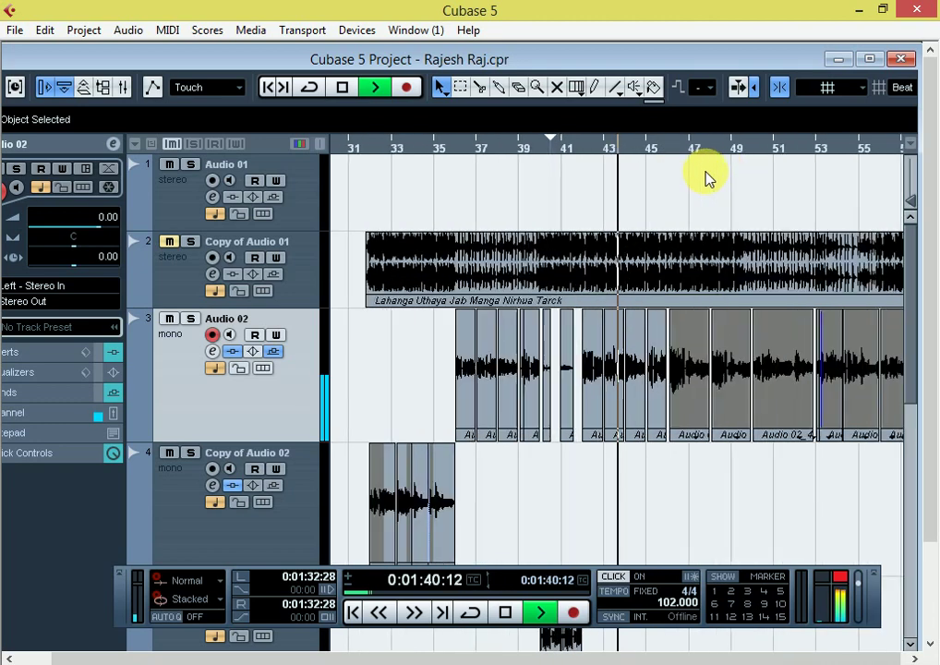
pyautogui.press('h')
pyautogui.press('g')
pyautogui.press('h')
pyautogui.press('h')
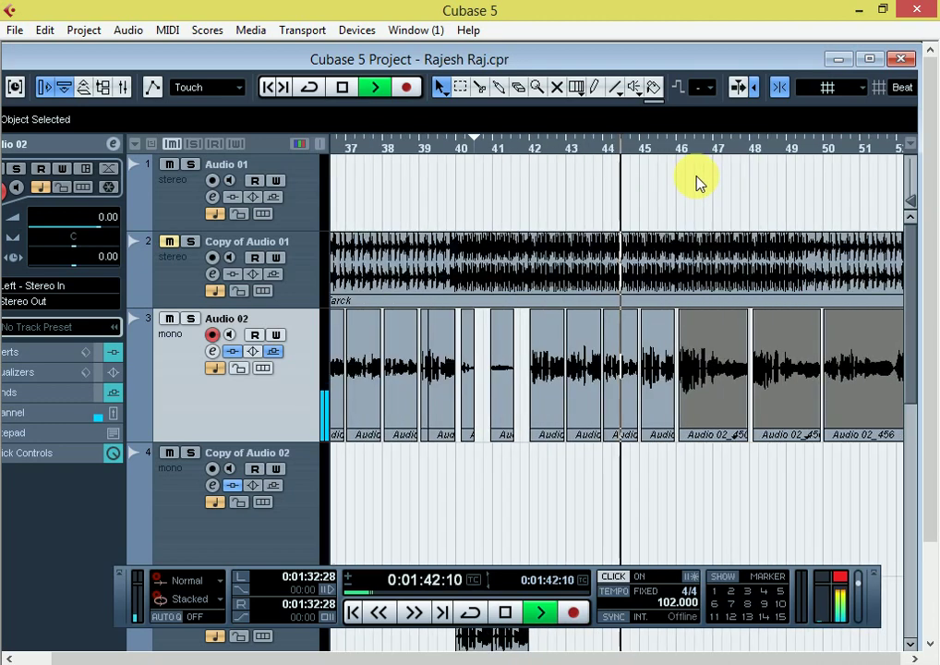
pyautogui.press('g')
pyautogui.press('g')
pyautogui.press('h')
pyautogui.press('h')
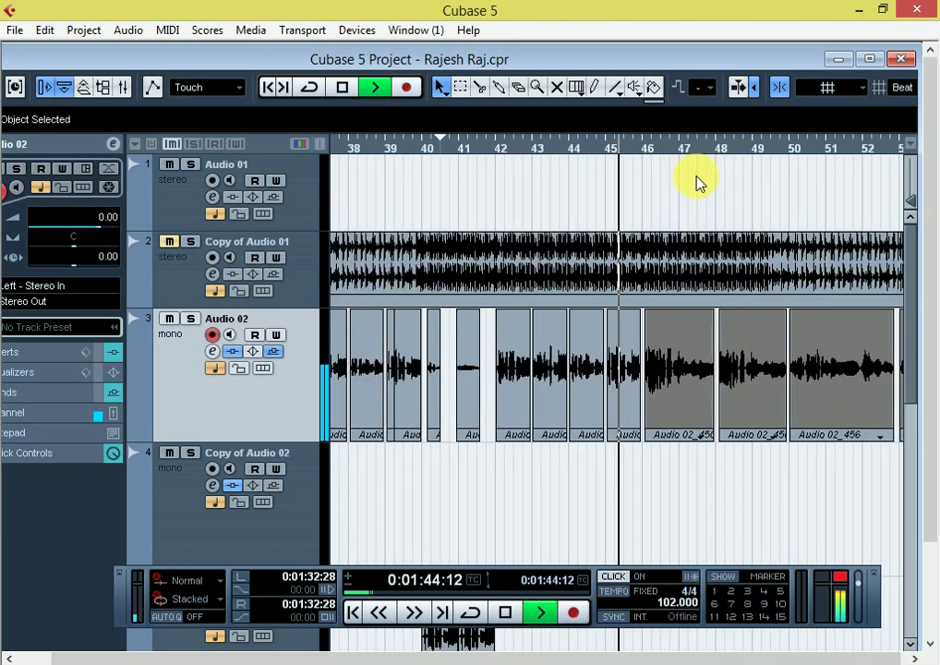
pyautogui.press('g')
pyautogui.press('h')
pyautogui.press('h')
pyautogui.press('g')
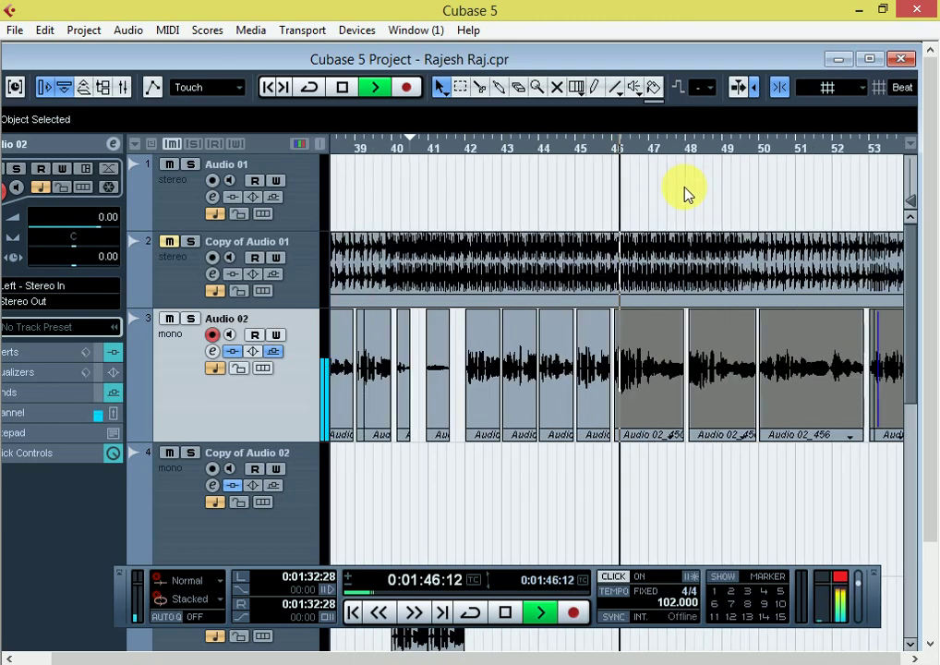
pyautogui.press('g')
pyautogui.press('h')
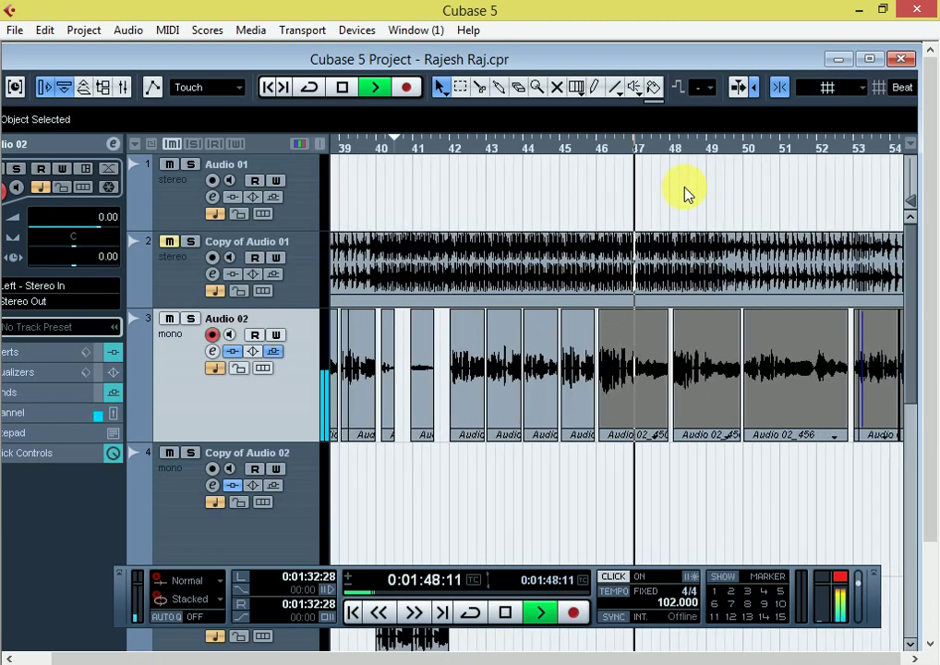
pyautogui.press('g')
pyautogui.press('h')
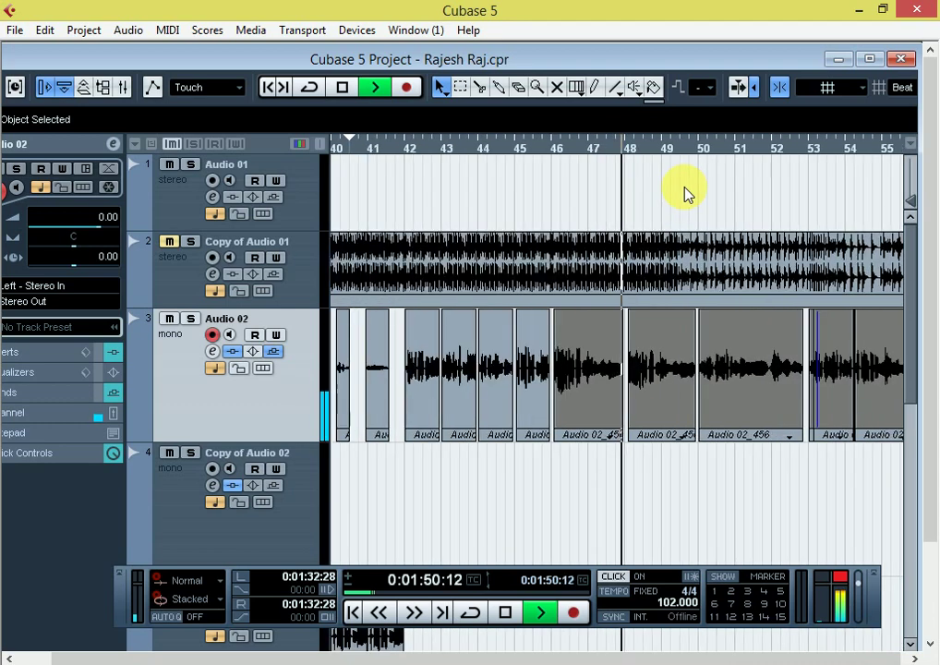
pyautogui.press('g')
pyautogui.press('g')
pyautogui.press('h')
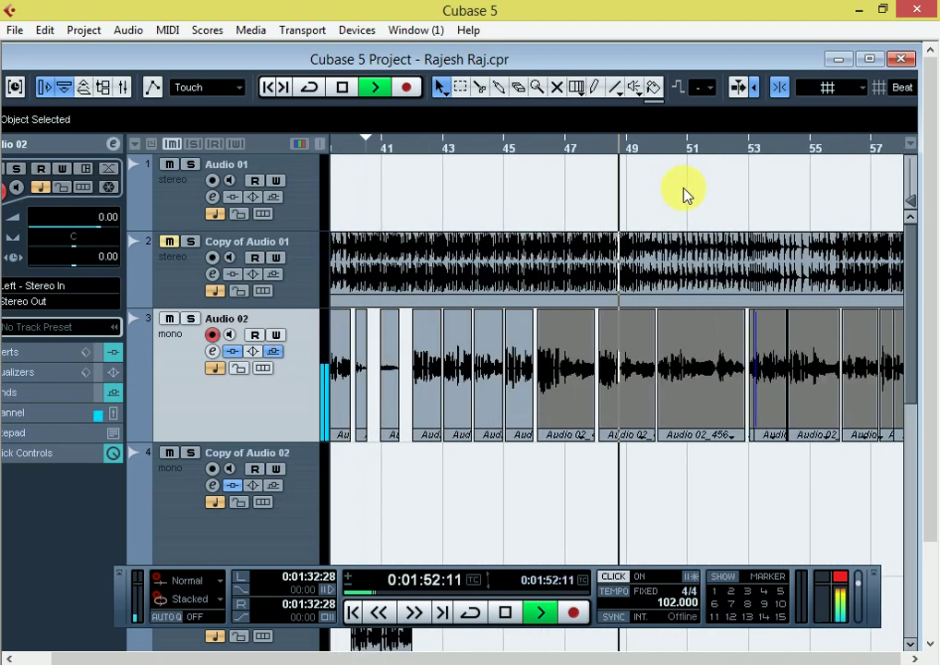
pyautogui.press('h')
pyautogui.press('g')
pyautogui.press('g')
pyautogui.press('h')
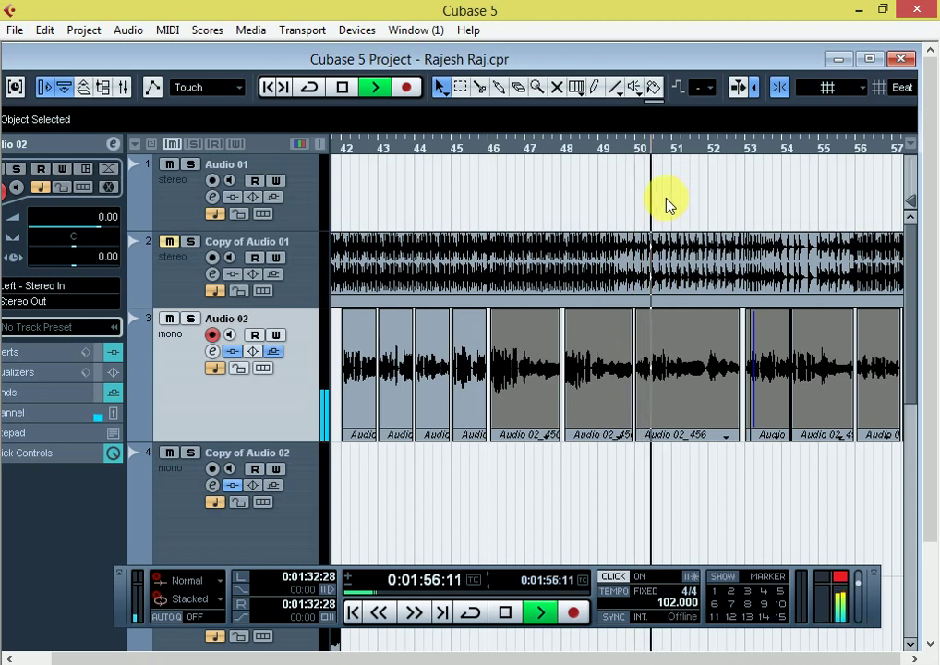
pyautogui.press('g')
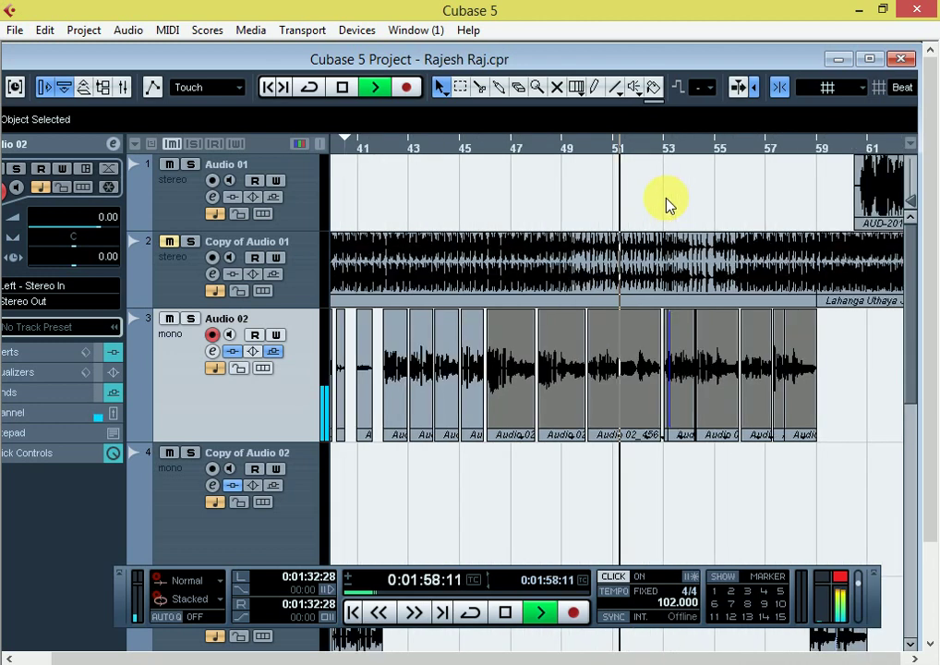
pyautogui.press('h')
pyautogui.press('h')
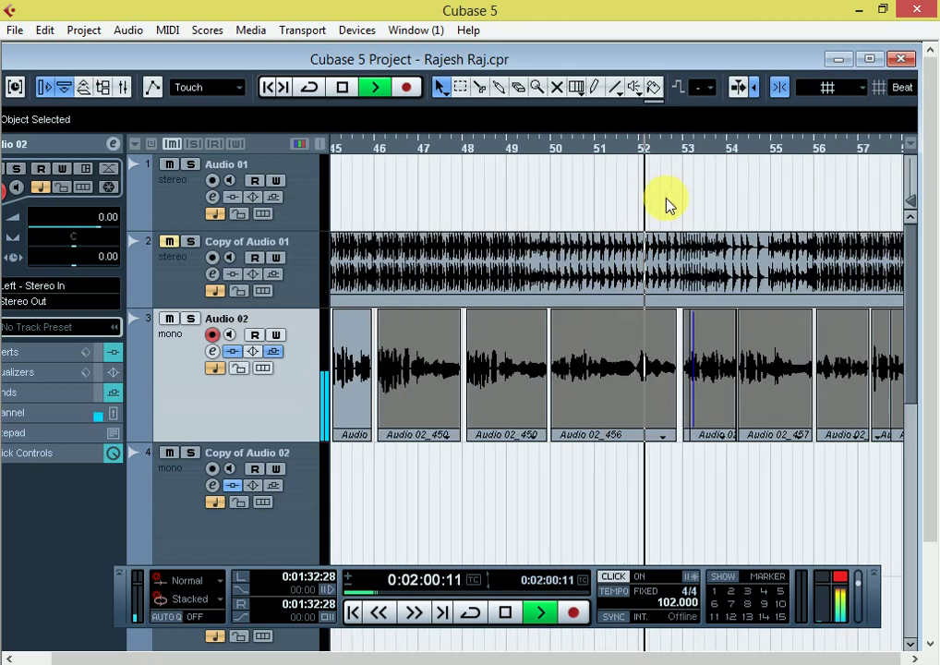
pyautogui.press('g')
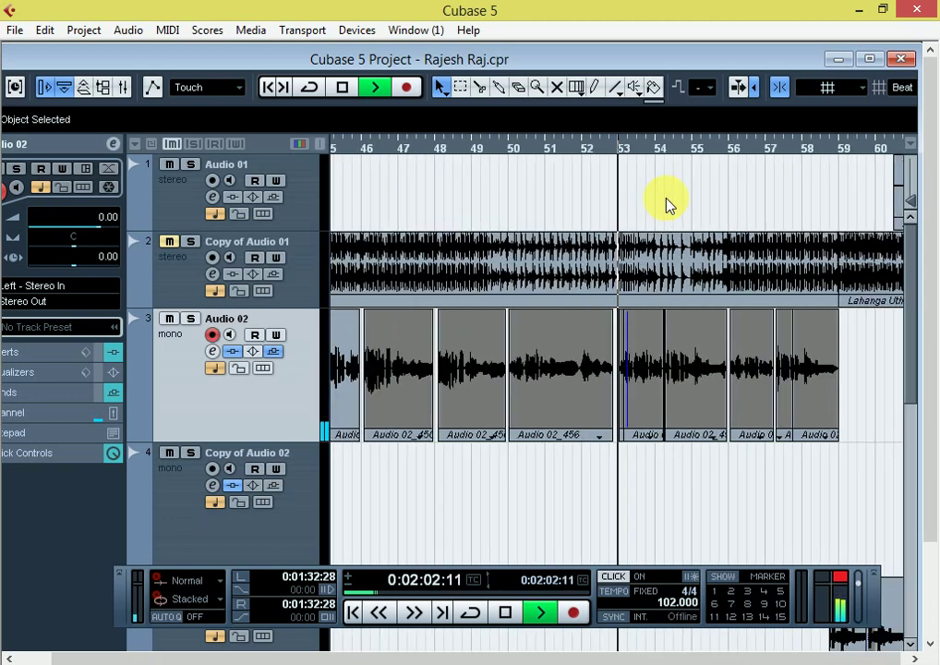
pyautogui.press('h')
pyautogui.press('g')
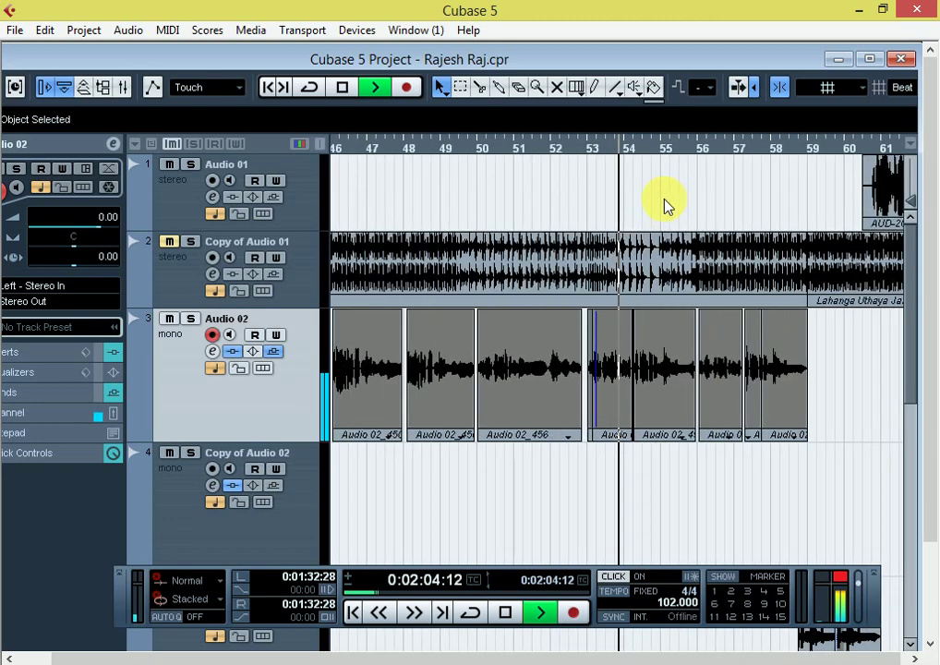
pyautogui.press('h')
pyautogui.press('h')
pyautogui.press('g')
pyautogui.press('g')
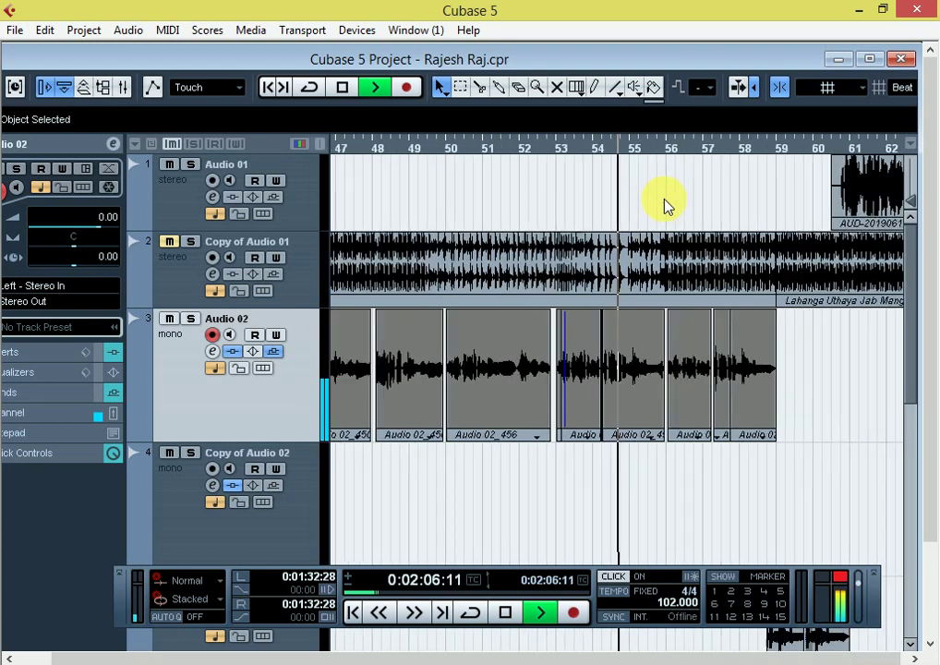
pyautogui.press('g')
pyautogui.press('space')
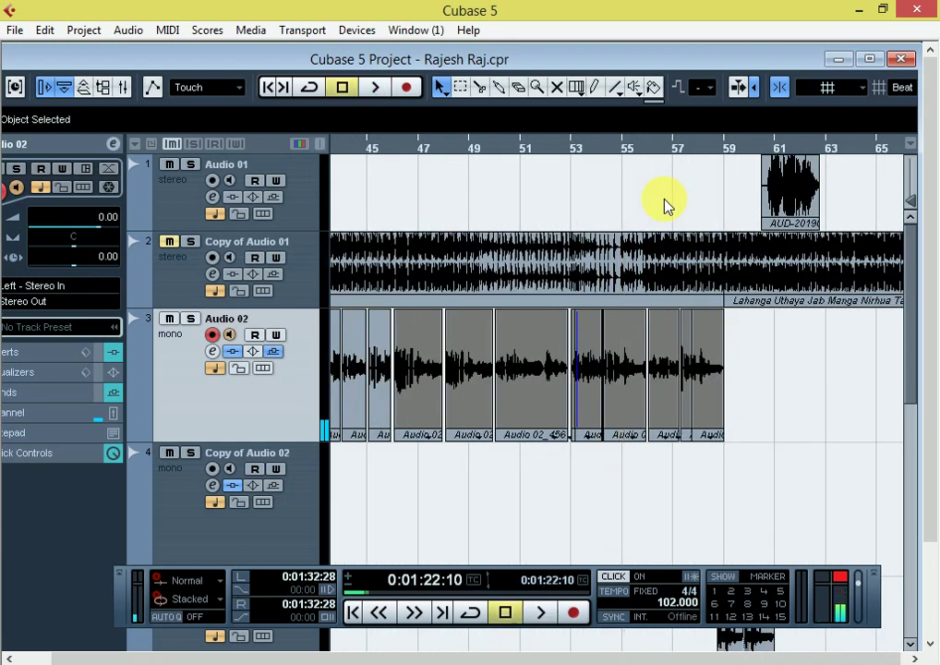
# Disarm recording on the Audio 02 track and check its channel settings.
pyautogui.click(212, 336)
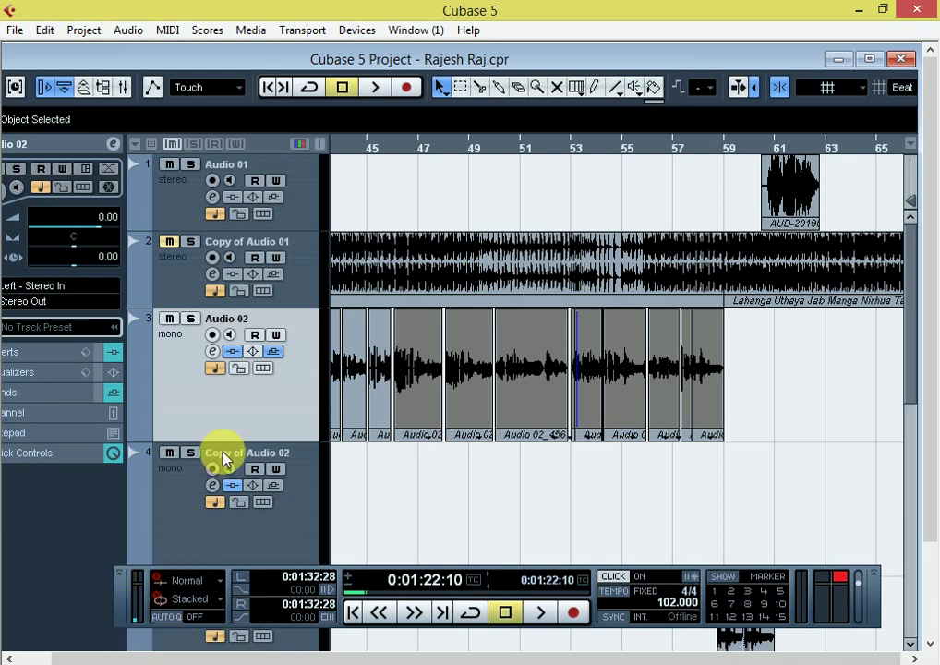
pyautogui.click(213, 353)
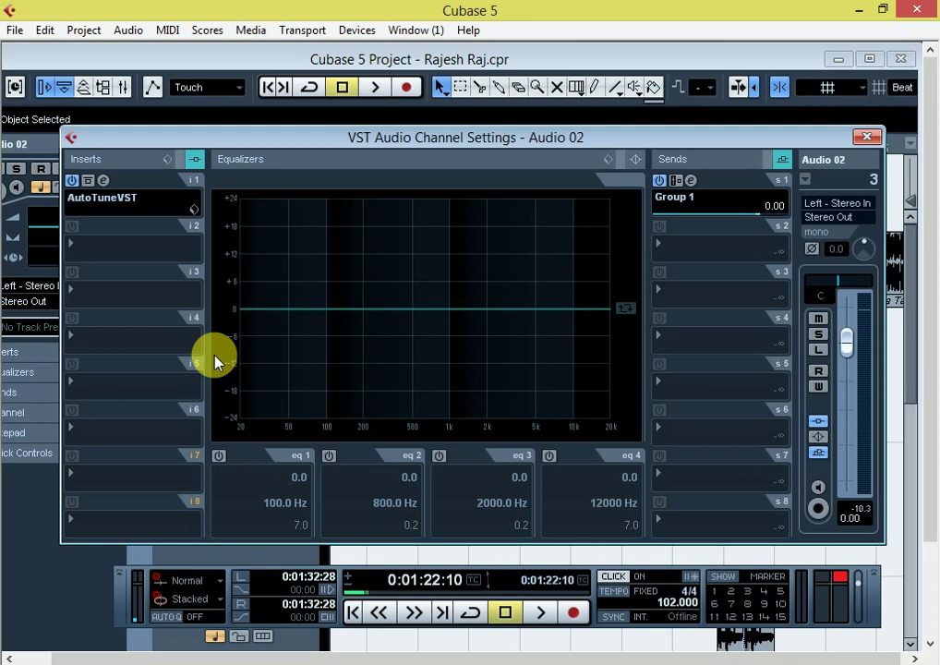
pyautogui.click(865, 139)
# Set the project's fixed tempo to 110.000.
pyautogui.doubleClick(680, 602)
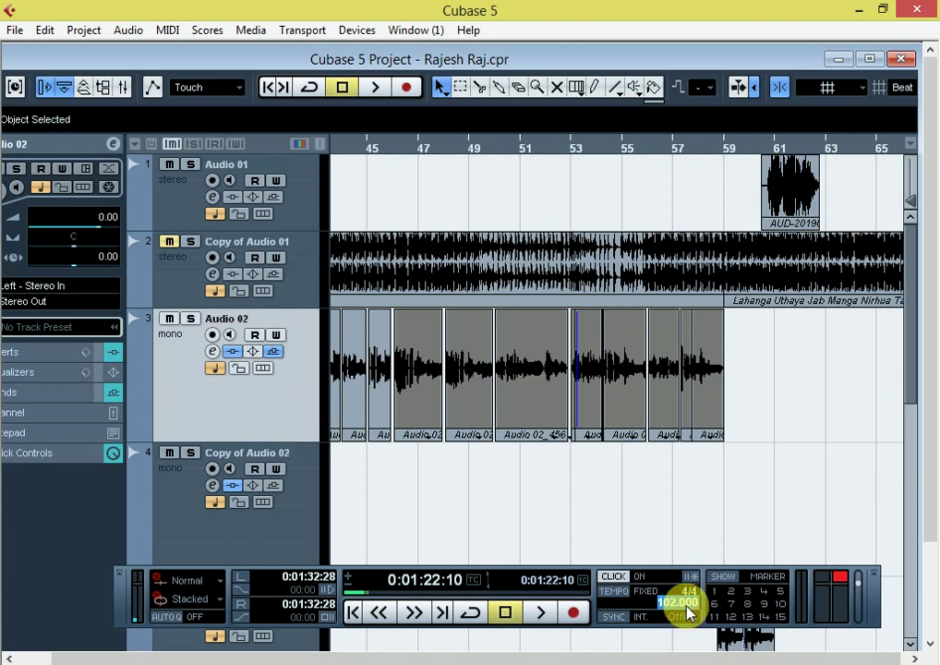
pyautogui.write('110.')
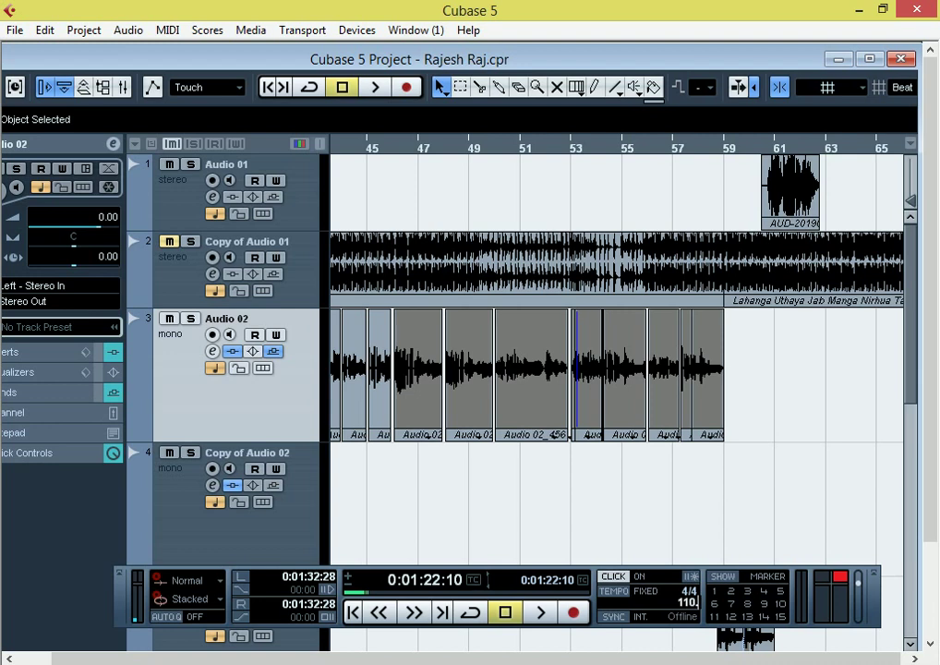
pyautogui.write('00')
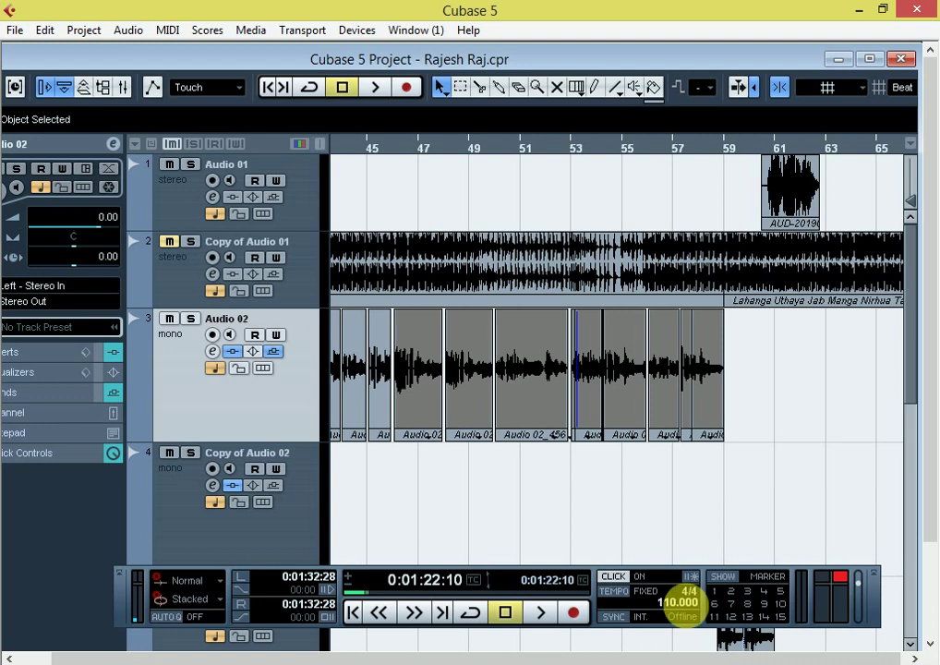
pyautogui.press('Return')
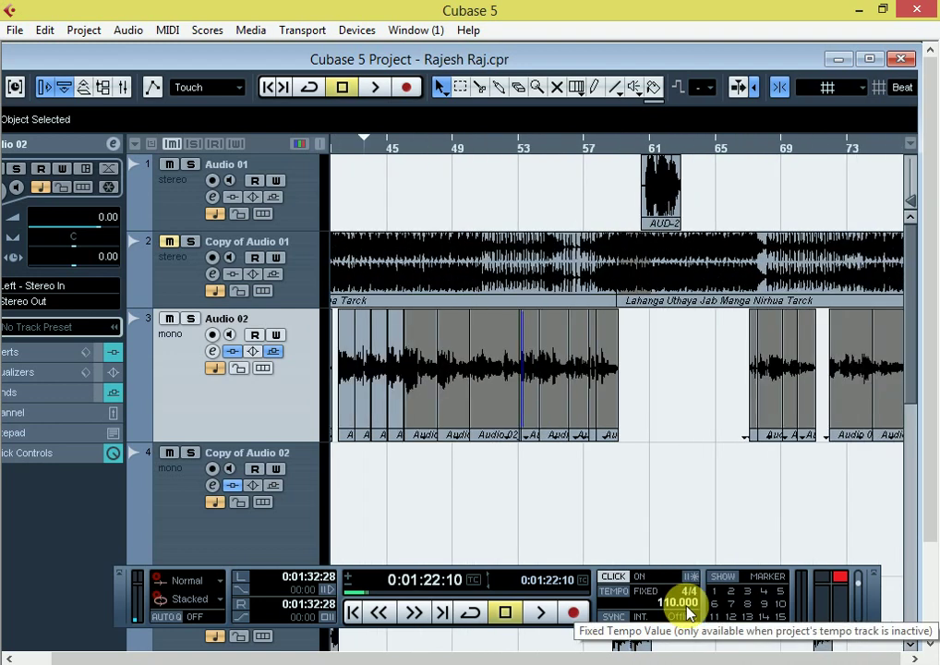
# Move the playback cursor to about 0:01:16:27, near the start of the first Audio 02 vocal clip.
pyautogui.press('g')
pyautogui.press('h')
pyautogui.press('h')
pyautogui.press('h')
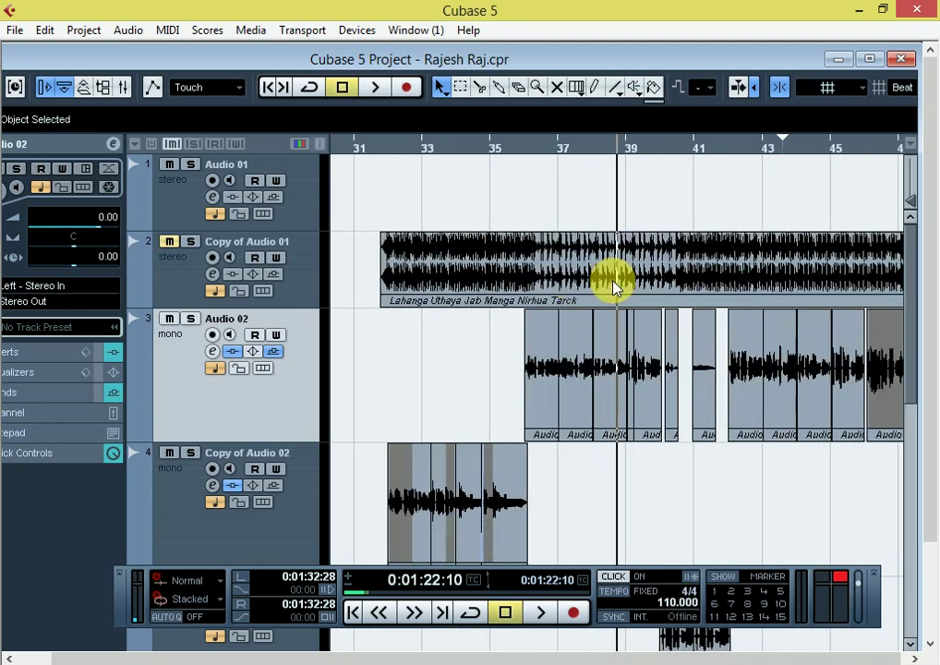
pyautogui.click(464, 150)
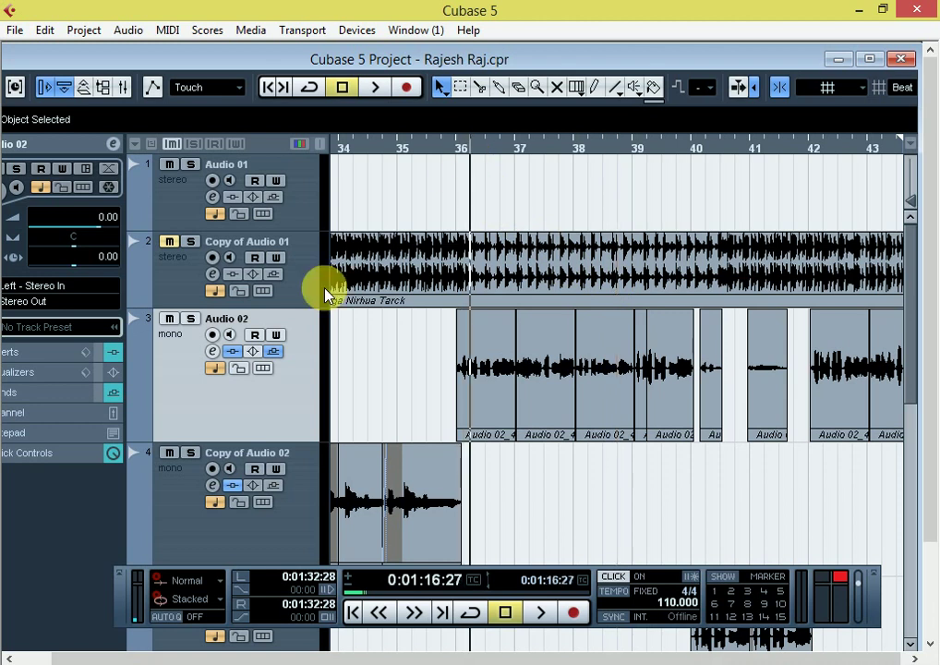
# Open the Auto-Tune insert on the Audio 02 track and set its key to B-flat.
pyautogui.click(212, 354)
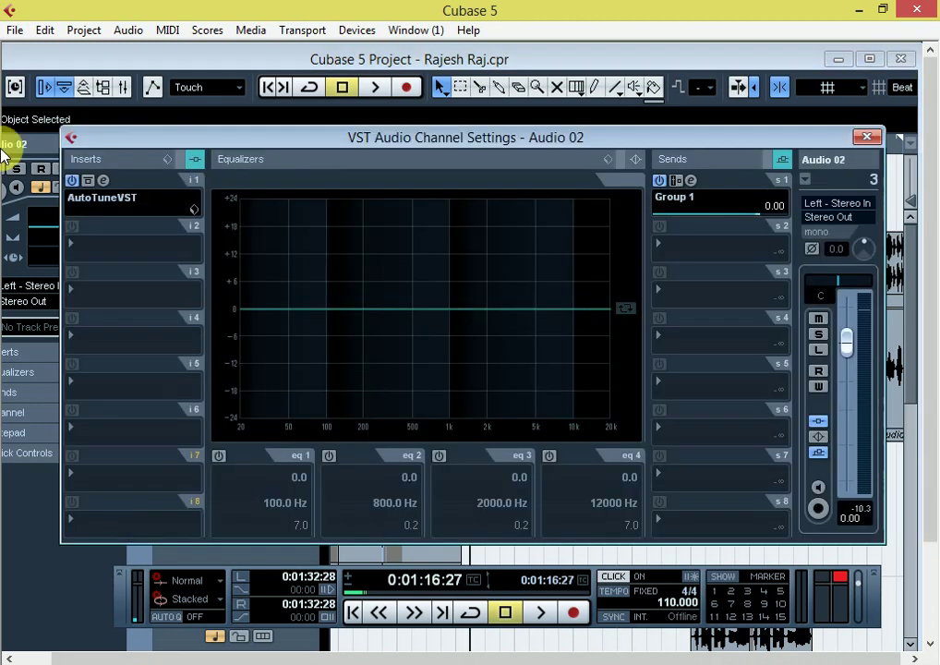
pyautogui.click(103, 183)
pyautogui.click(169, 210)
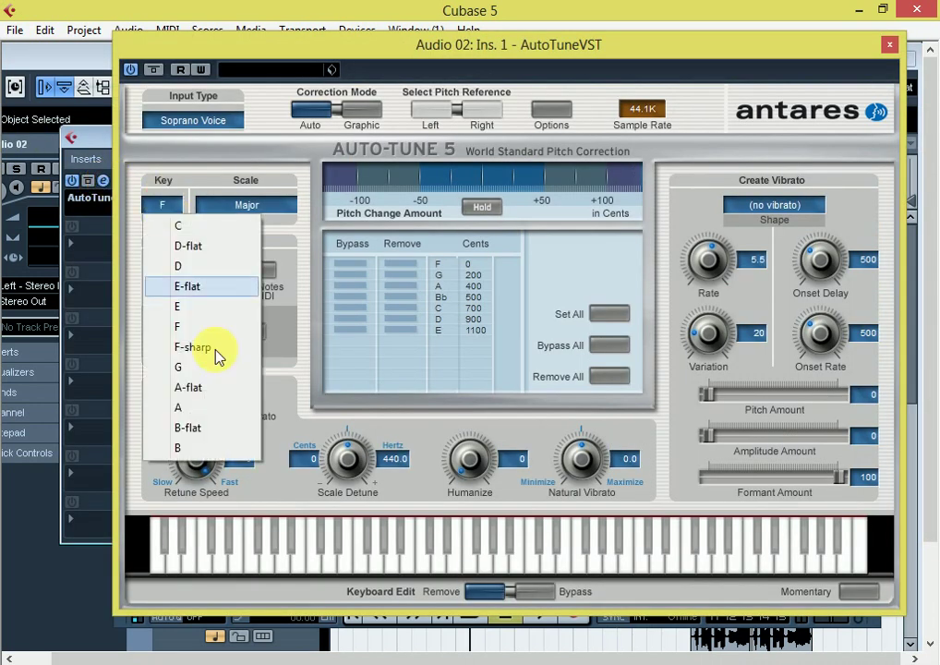
pyautogui.click(183, 430)
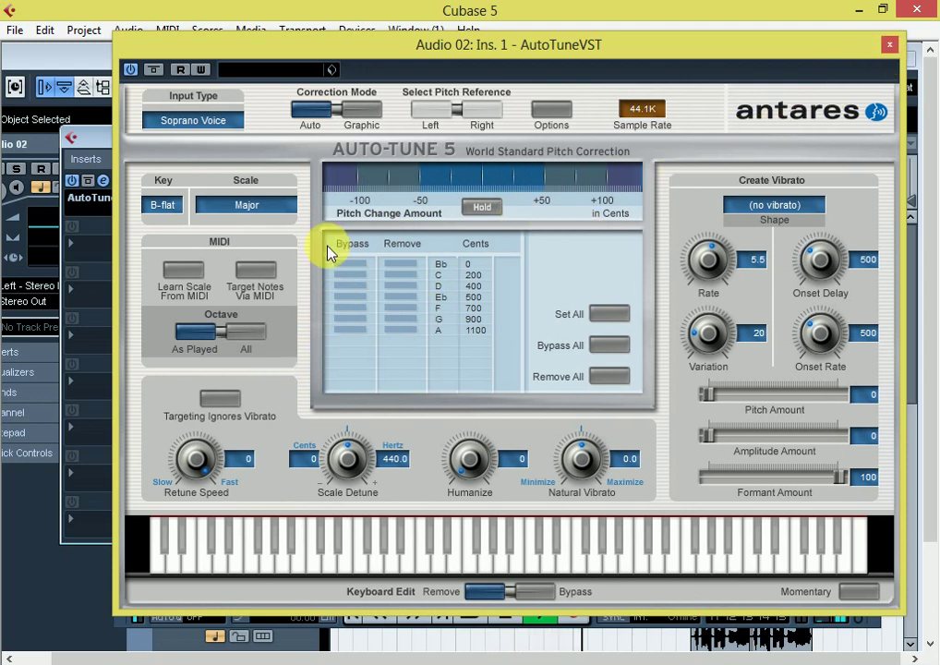
# During playback, audition the Minor scale in Auto-Tune, return the scale to Major, and close the plug-in.
pyautogui.click(257, 206)
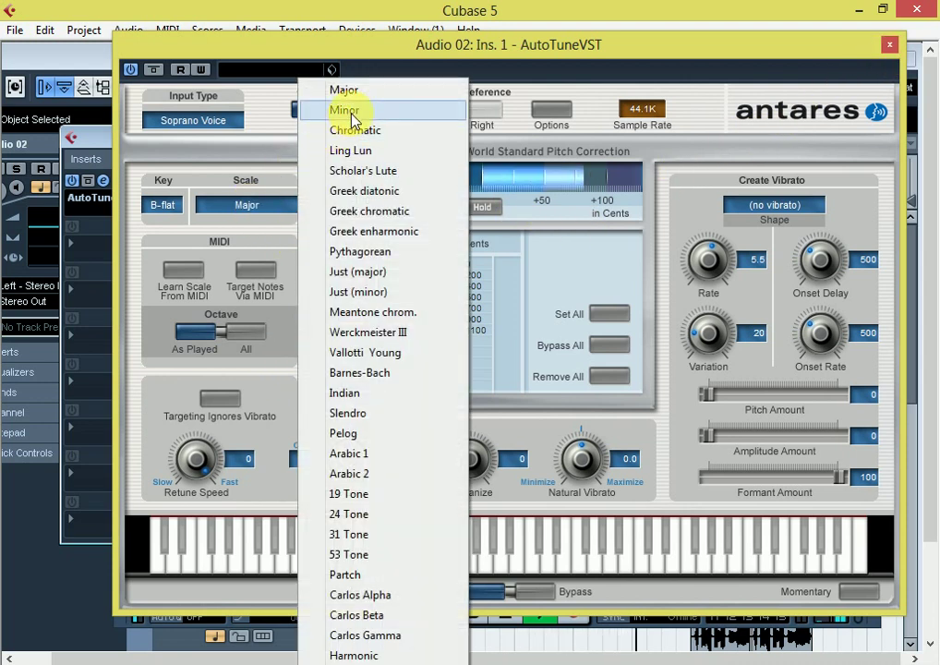
pyautogui.click(349, 112)
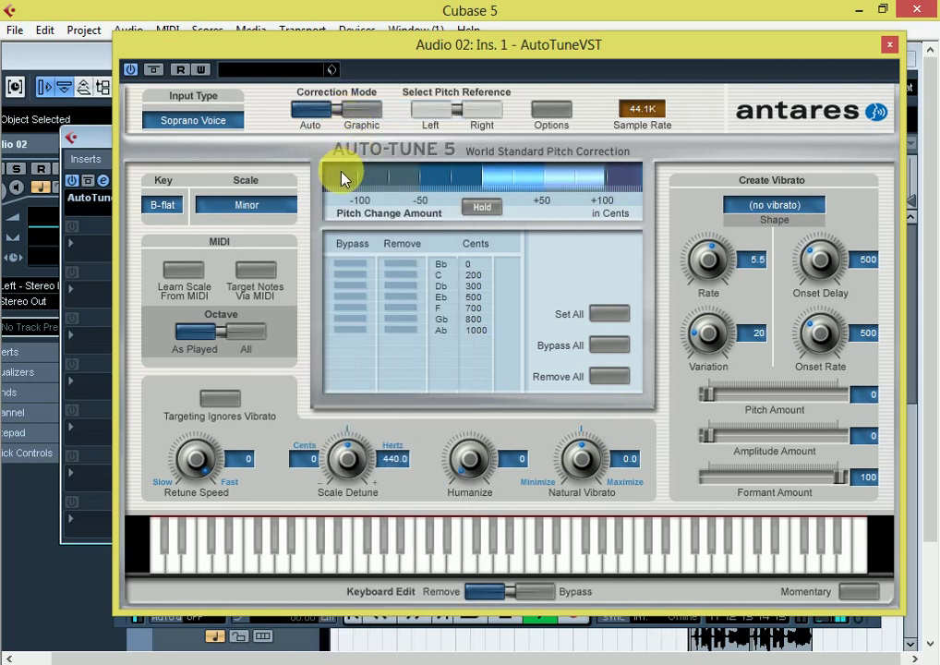
pyautogui.click(228, 204)
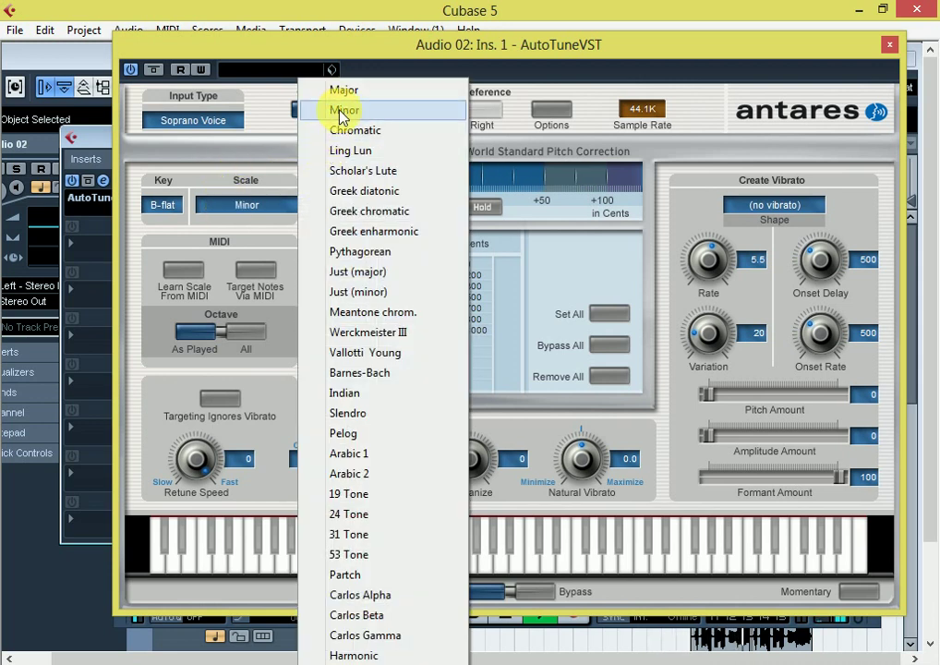
pyautogui.click(340, 92)
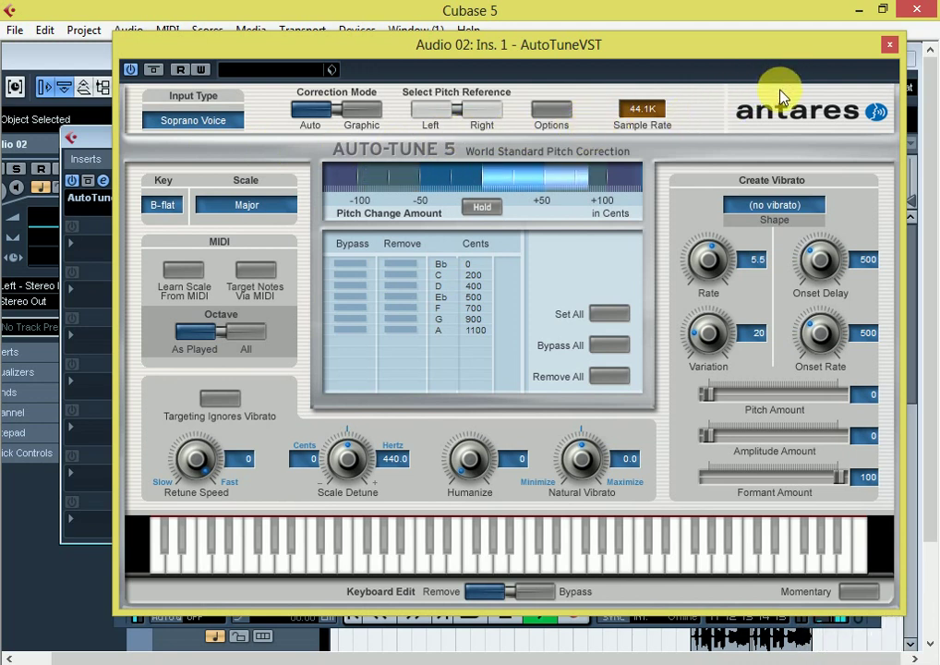
pyautogui.click(895, 46)
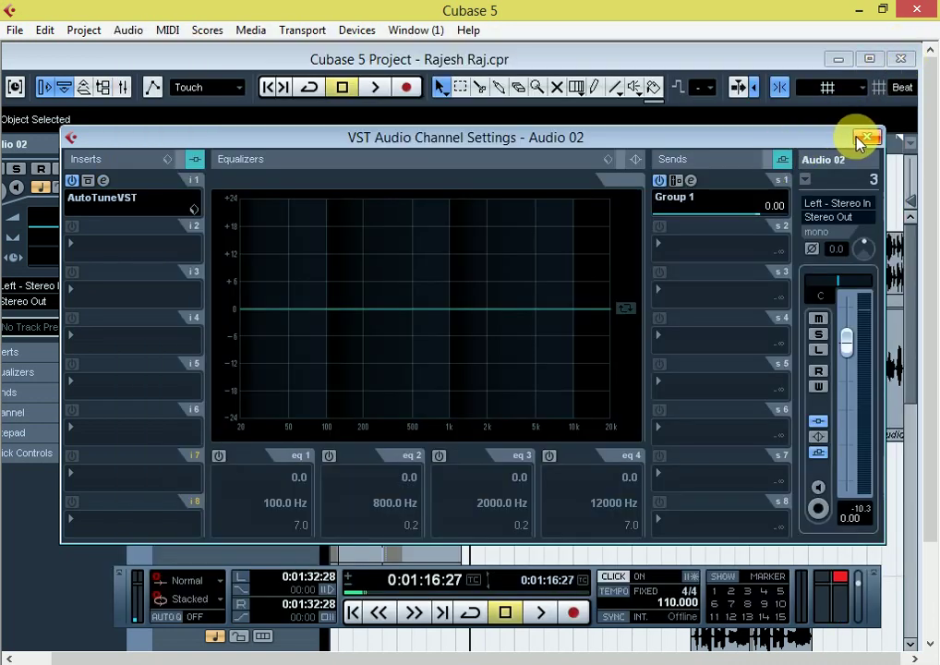
# Reopen Auto-Tune, reselect B-flat, switch the scale to Minor and back to Major, and close the plug-in and channel settings.
pyautogui.click(102, 180)
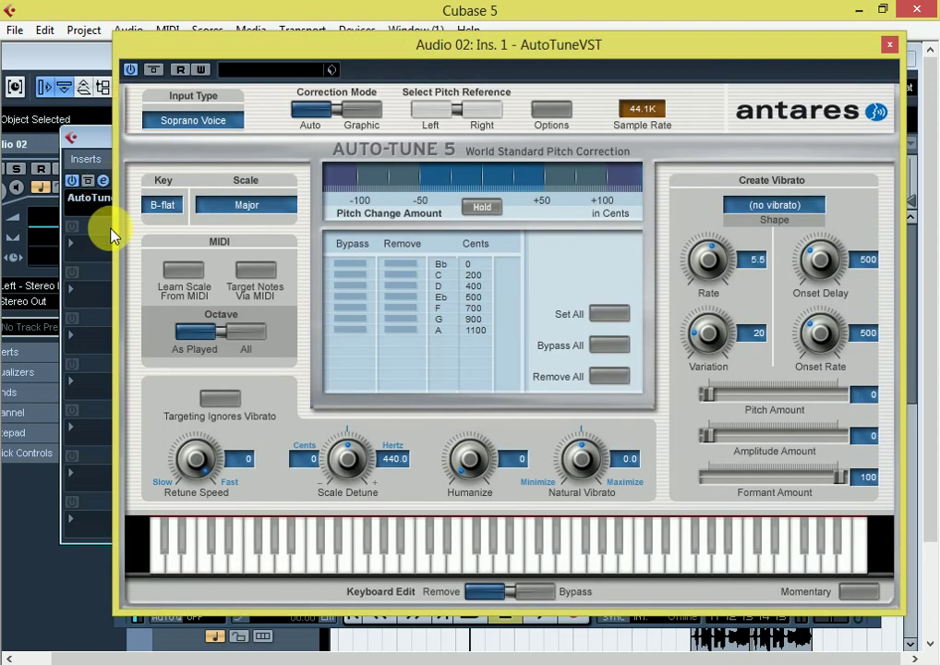
pyautogui.click(162, 207)
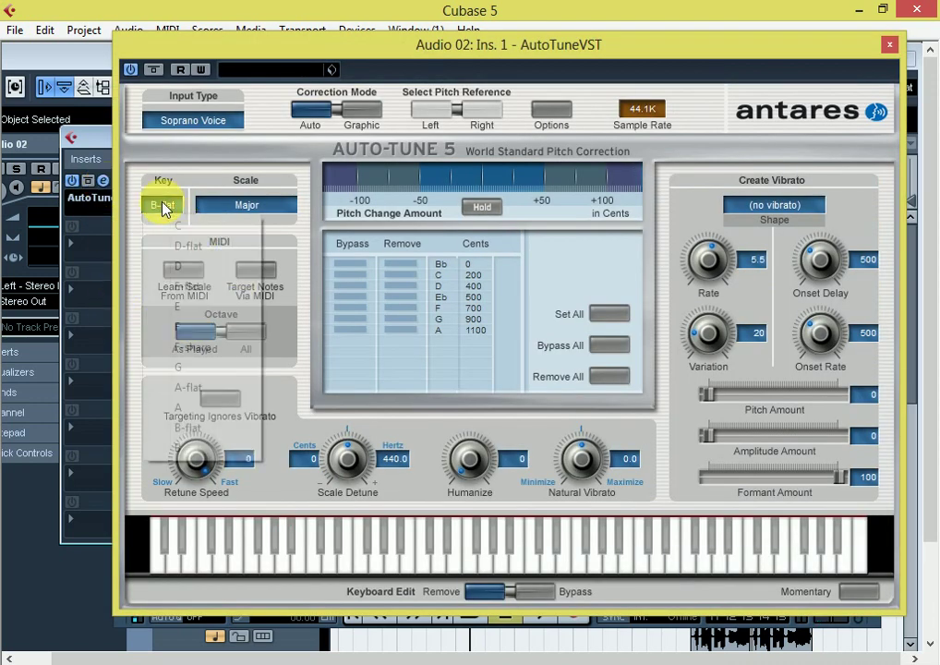
pyautogui.click(188, 432)
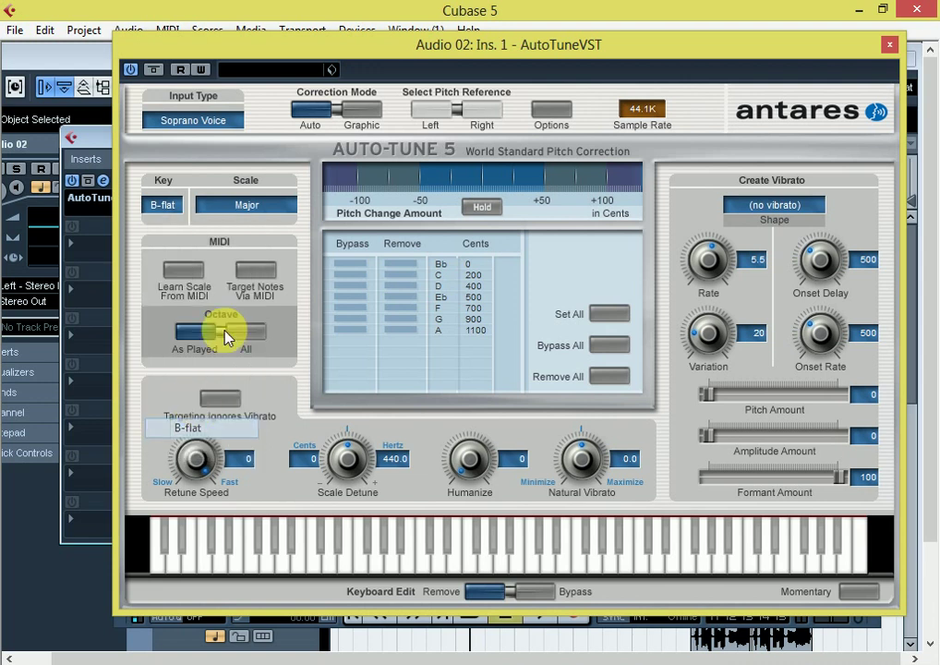
pyautogui.click(249, 204)
pyautogui.click(344, 110)
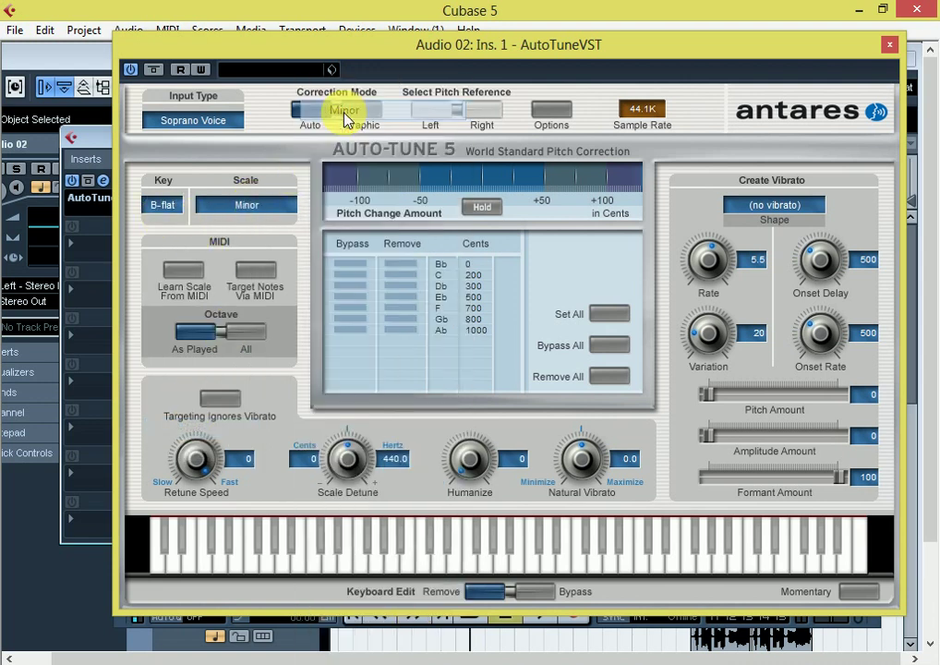
pyautogui.click(247, 202)
pyautogui.click(343, 93)
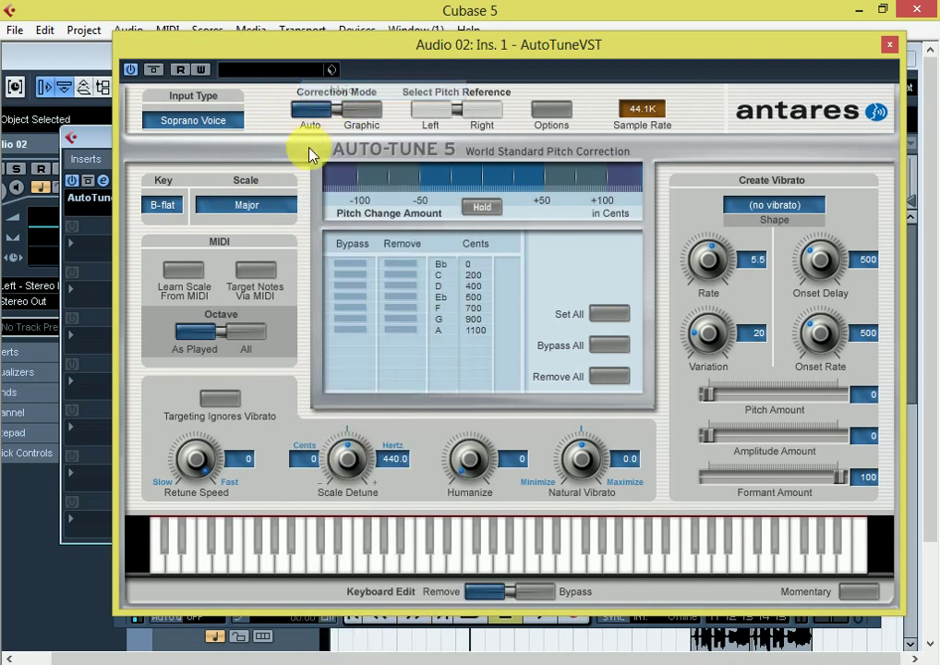
pyautogui.click(890, 44)
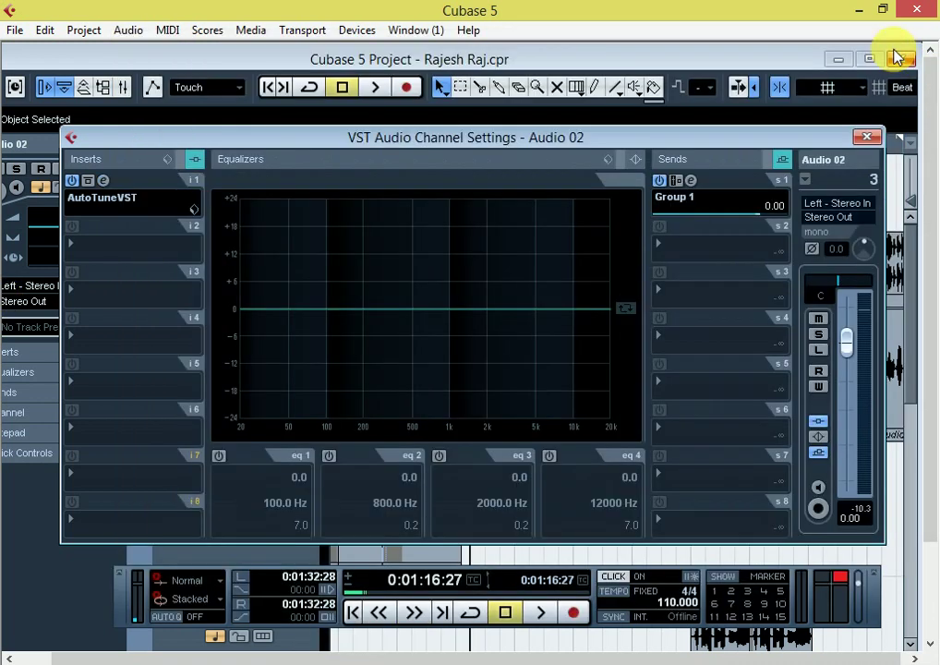
pyautogui.click(865, 138)
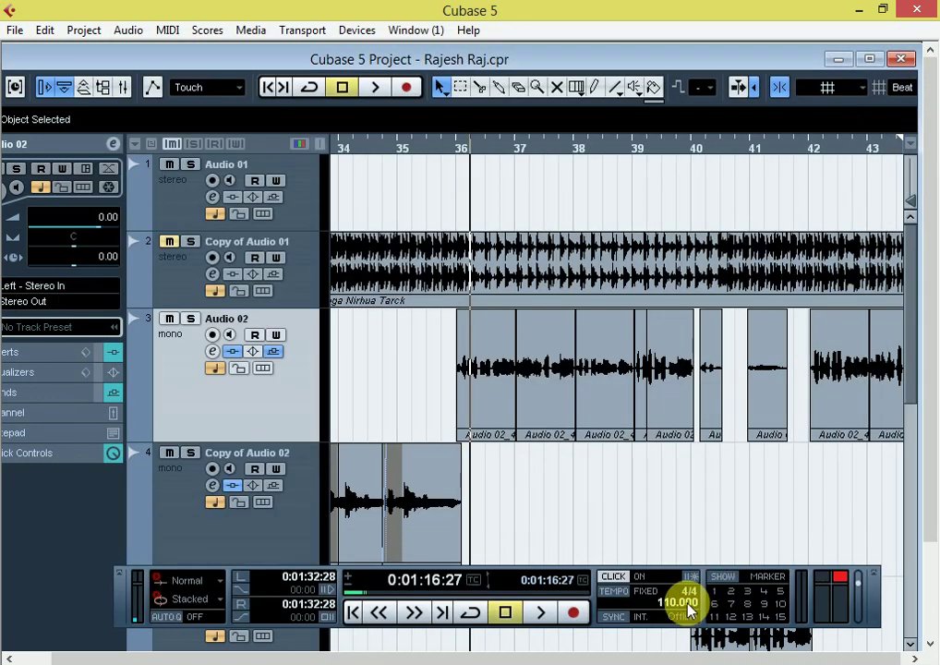
# Set the project's fixed tempo to 130.000.
pyautogui.doubleClick(683, 604)
pyautogui.write('13')
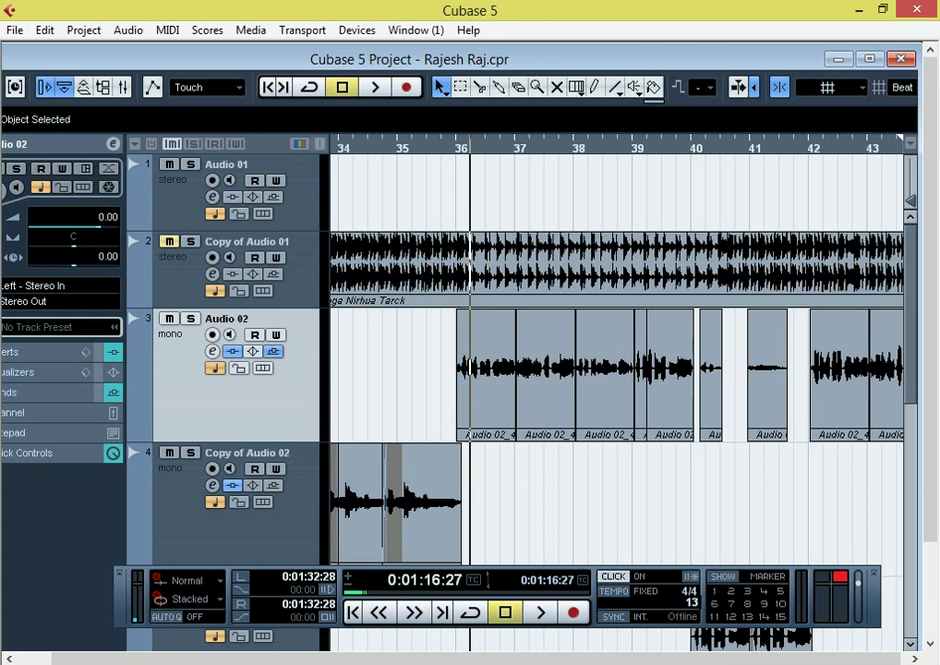
pyautogui.write('0')
pyautogui.hscroll(5, 617, 369)
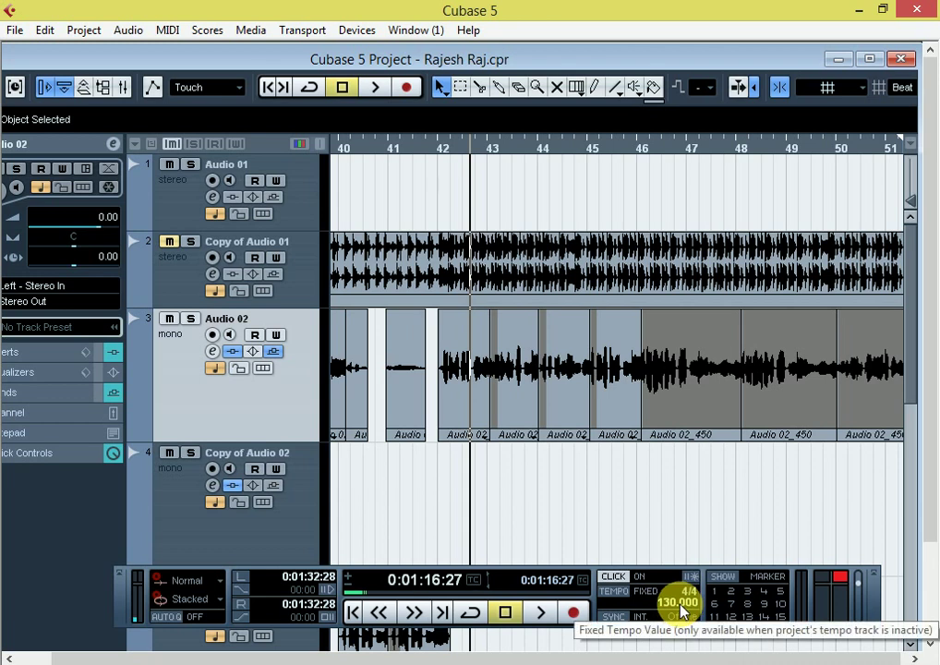
pyautogui.press('g')
pyautogui.press('h')
pyautogui.press('h')
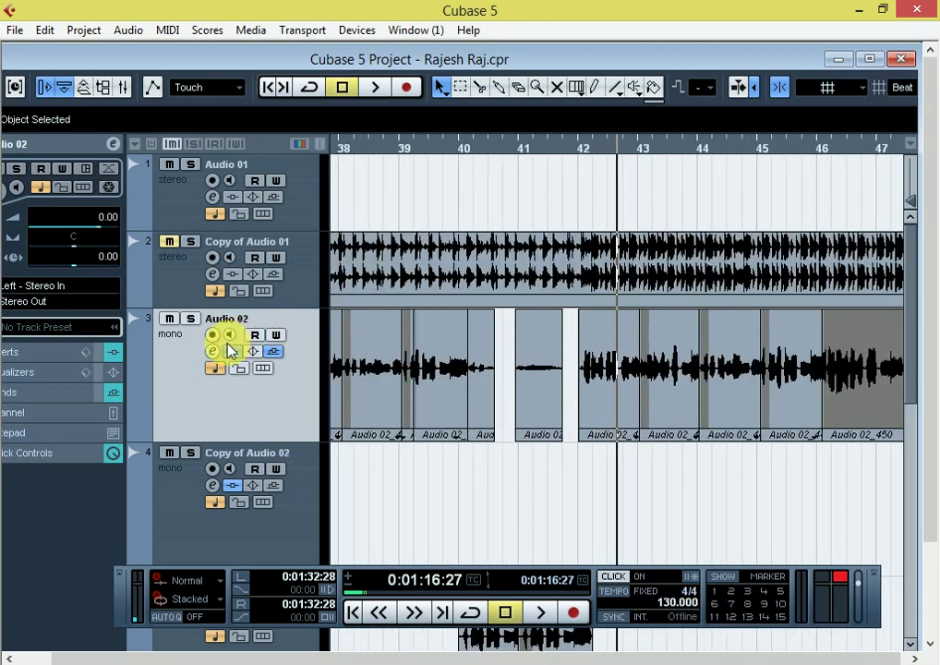
# Set Auto-Tune on the Audio 02 track to the key of C with the Minor scale, and briefly play the vocal.
pyautogui.click(212, 351)
pyautogui.click(99, 178)
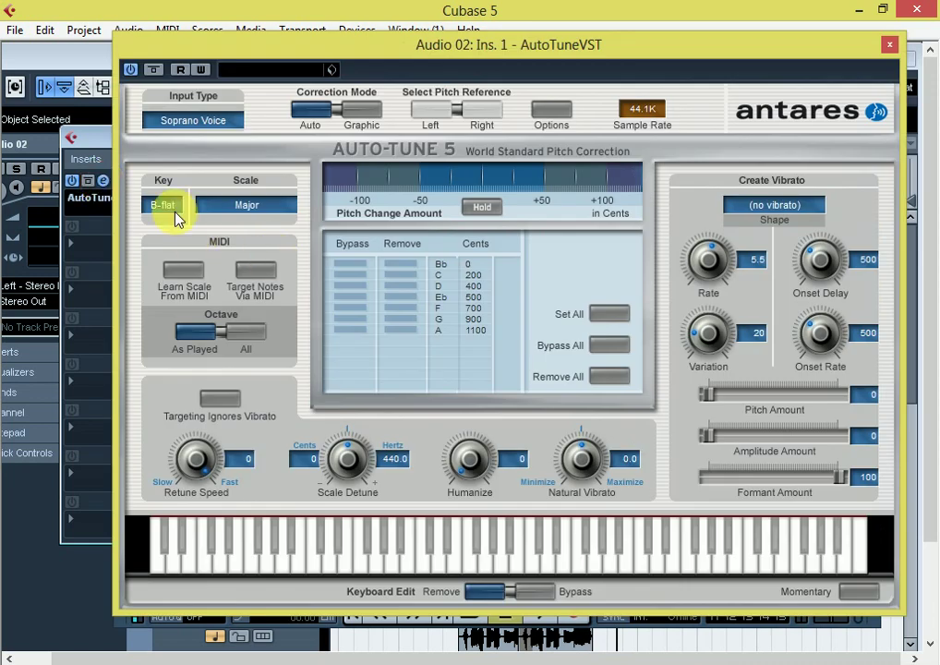
pyautogui.click(161, 205)
pyautogui.click(172, 246)
pyautogui.click(257, 212)
pyautogui.click(314, 111)
pyautogui.click(165, 206)
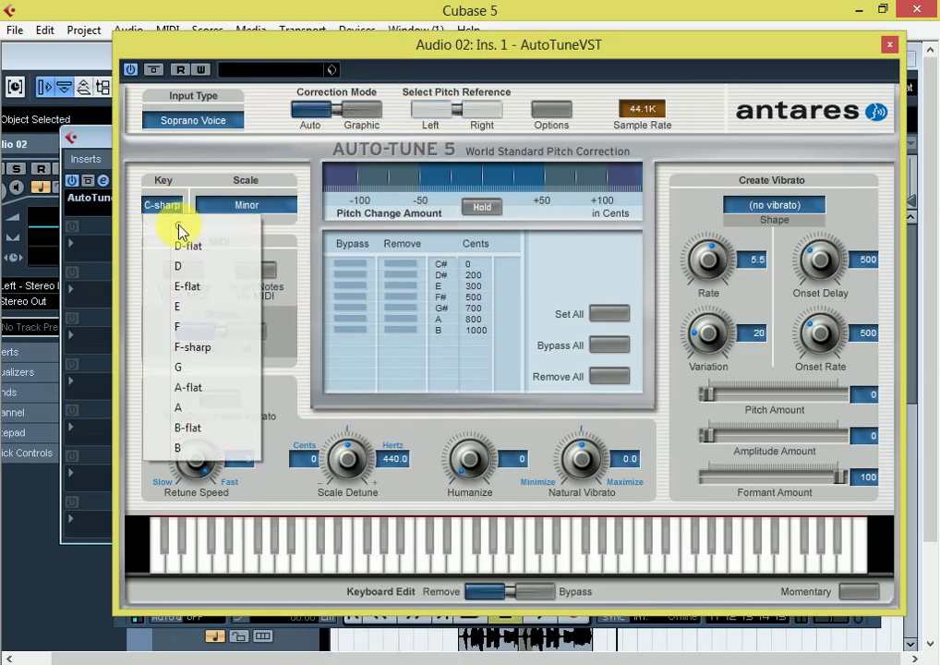
pyautogui.click(185, 226)
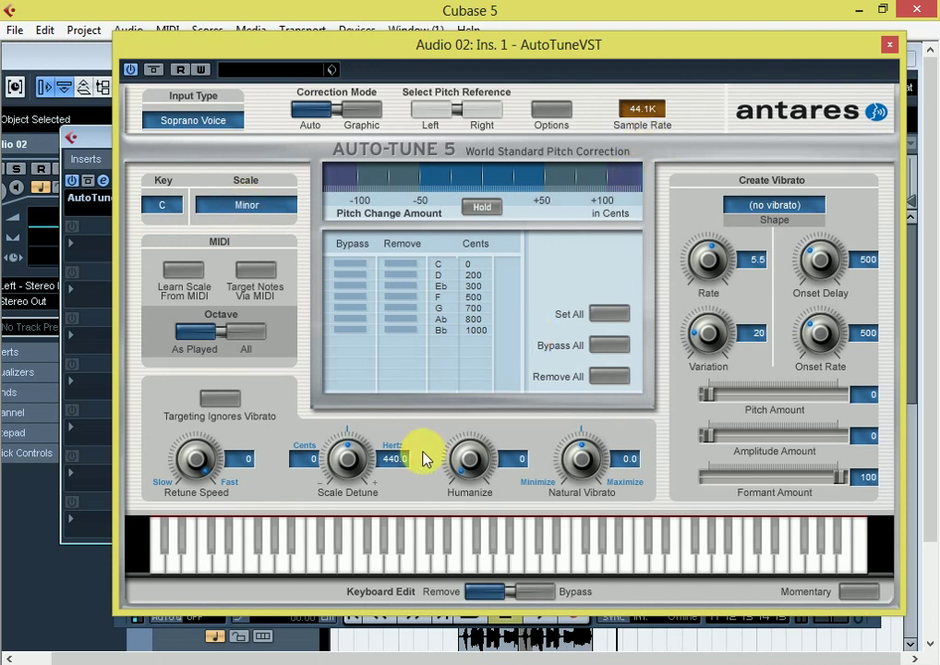
pyautogui.click(890, 44)
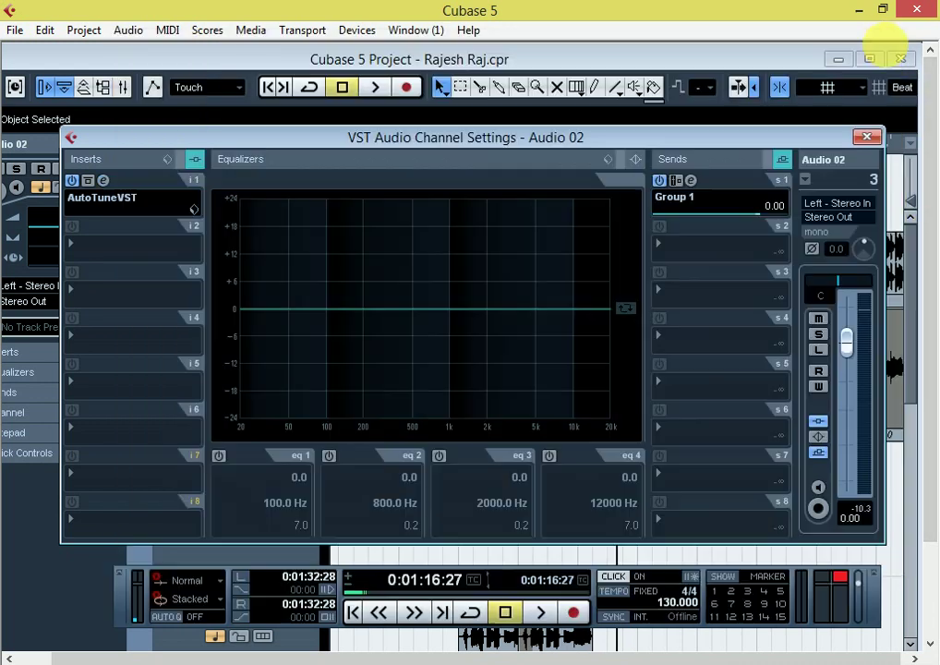
pyautogui.click(866, 139)
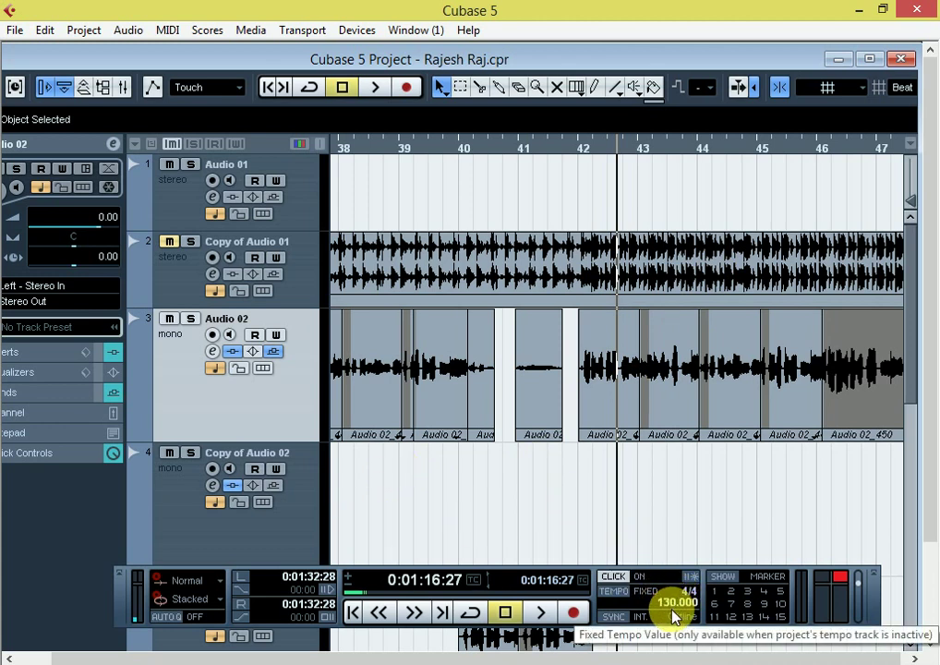
pyautogui.press('space')
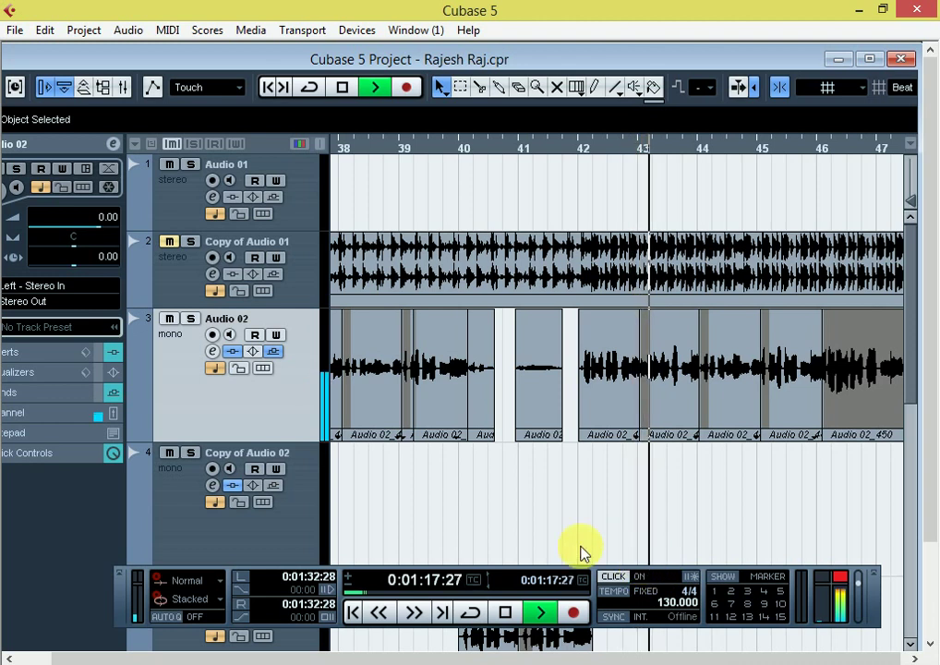
pyautogui.press('space')
# Change the Auto-Tune key on Audio 02 to D-flat (C-sharp) and play the vocal with the Minor scale.
pyautogui.click(214, 351)
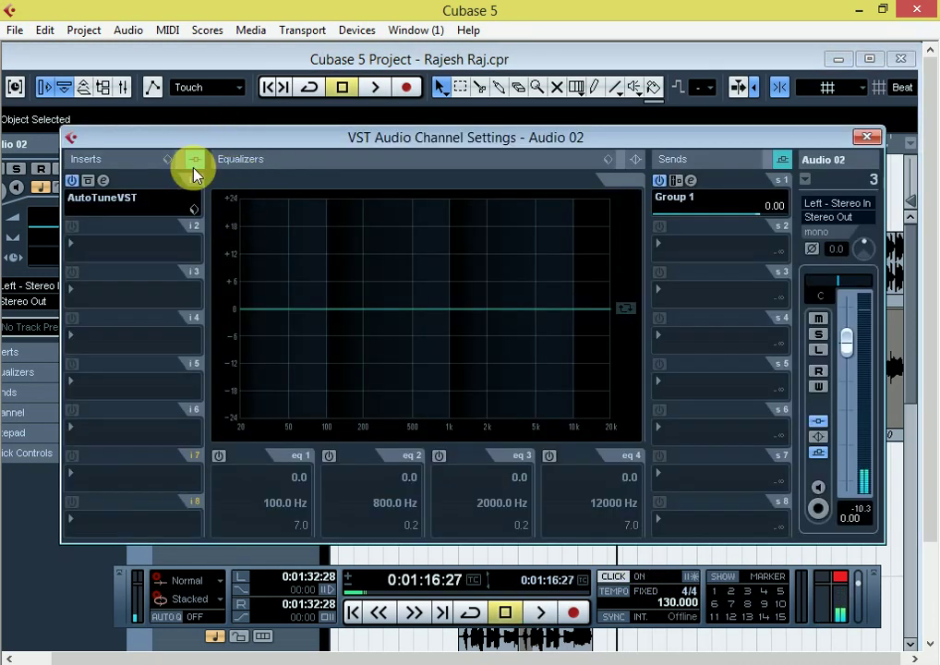
pyautogui.click(102, 182)
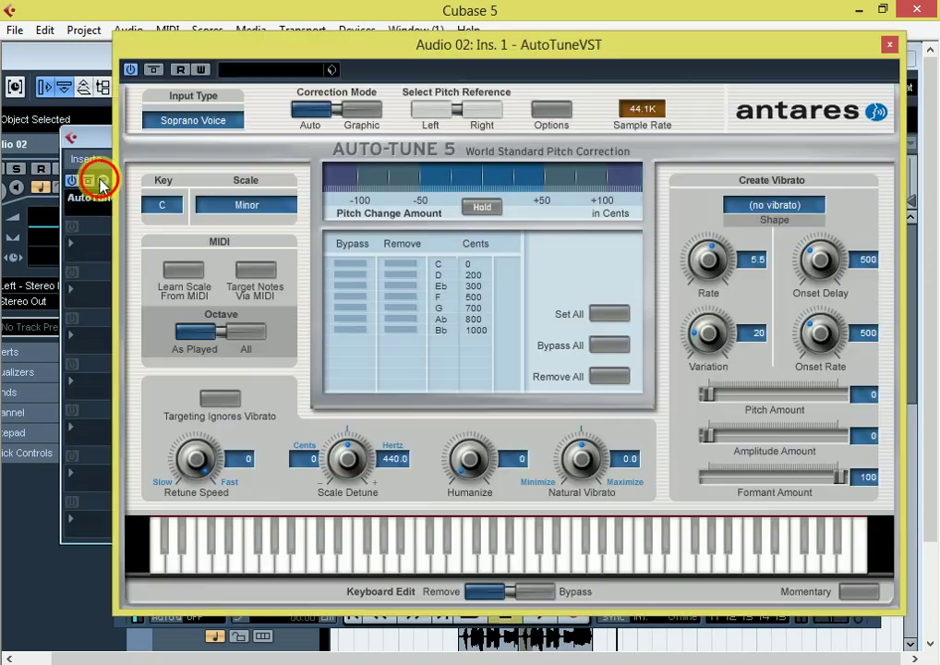
pyautogui.click(161, 204)
pyautogui.click(182, 246)
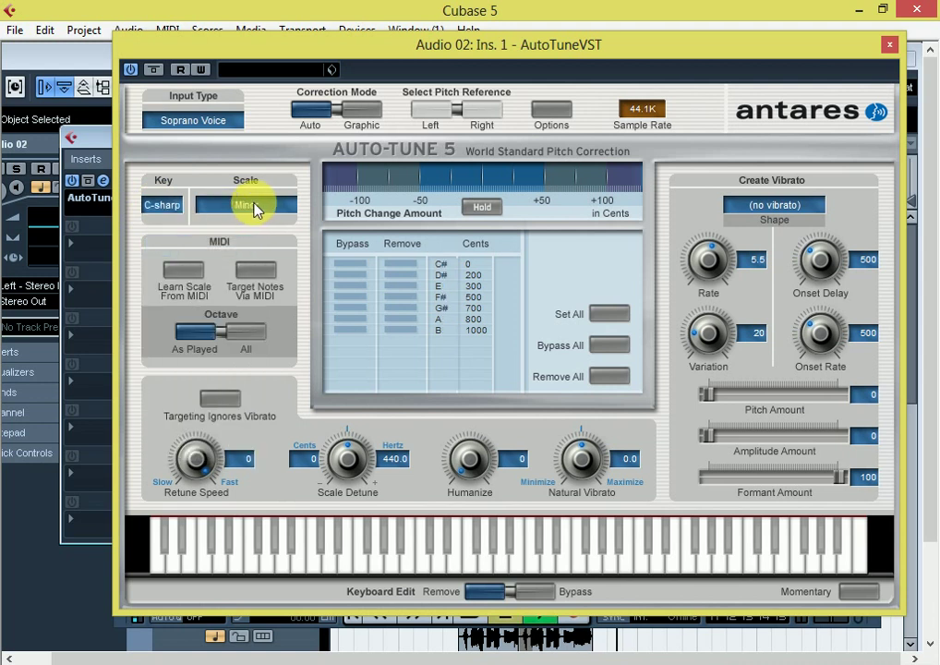
pyautogui.press('space')
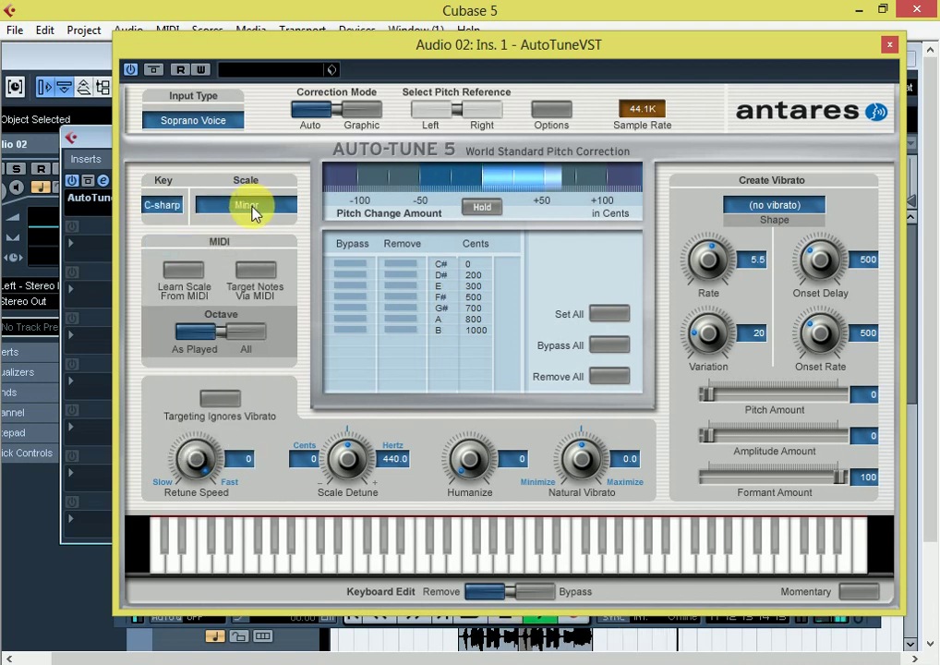
# Switch the Auto-Tune scale to Major during playback, and close the plug-in and the Audio 02 channel settings.
pyautogui.click(254, 211)
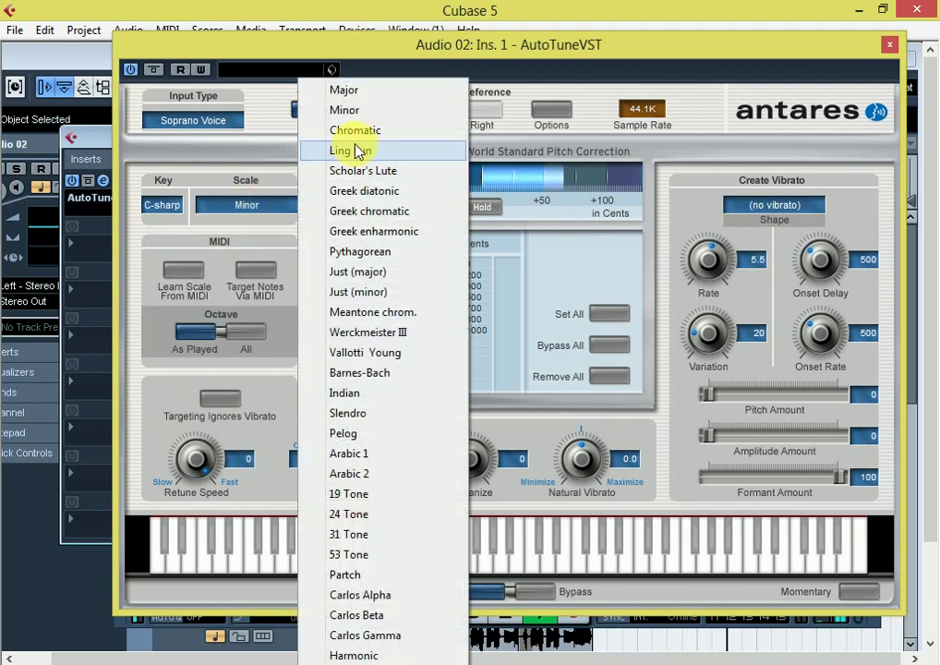
pyautogui.click(353, 93)
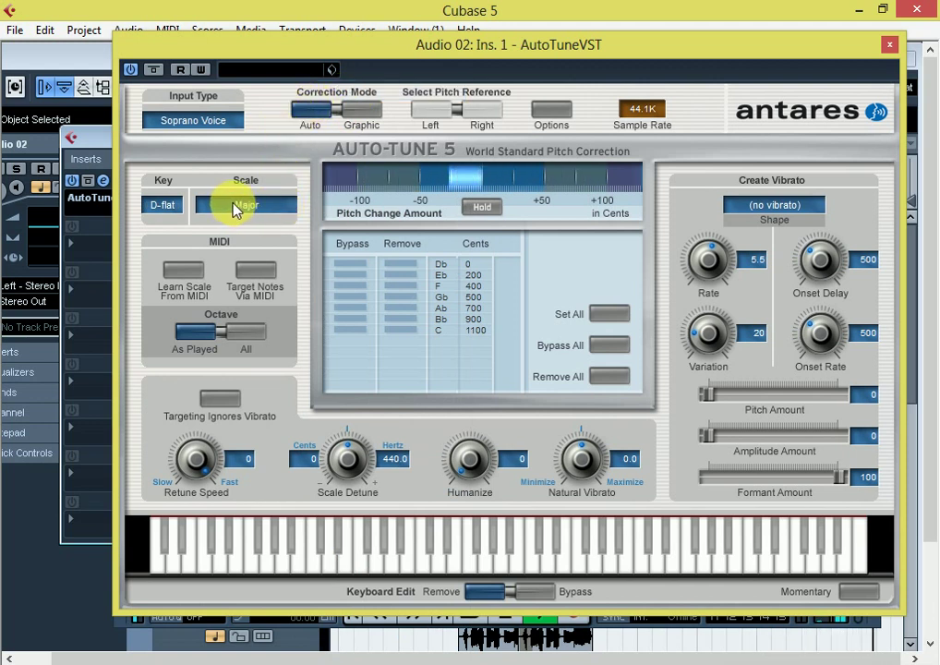
pyautogui.click(887, 45)
pyautogui.click(865, 143)
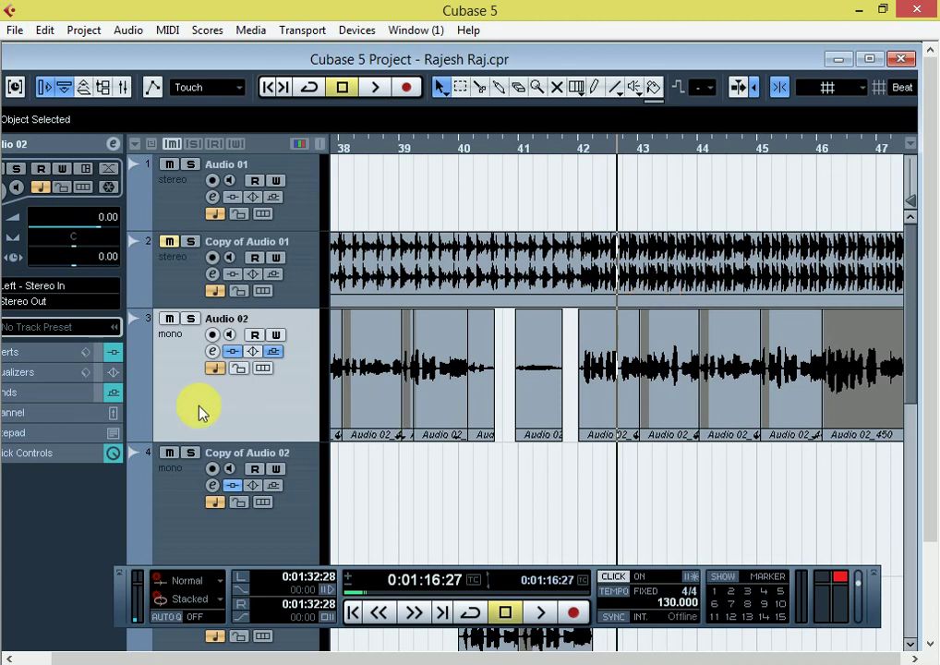
# Set the project's fixed tempo to 160.000.
pyautogui.doubleClick(694, 606)
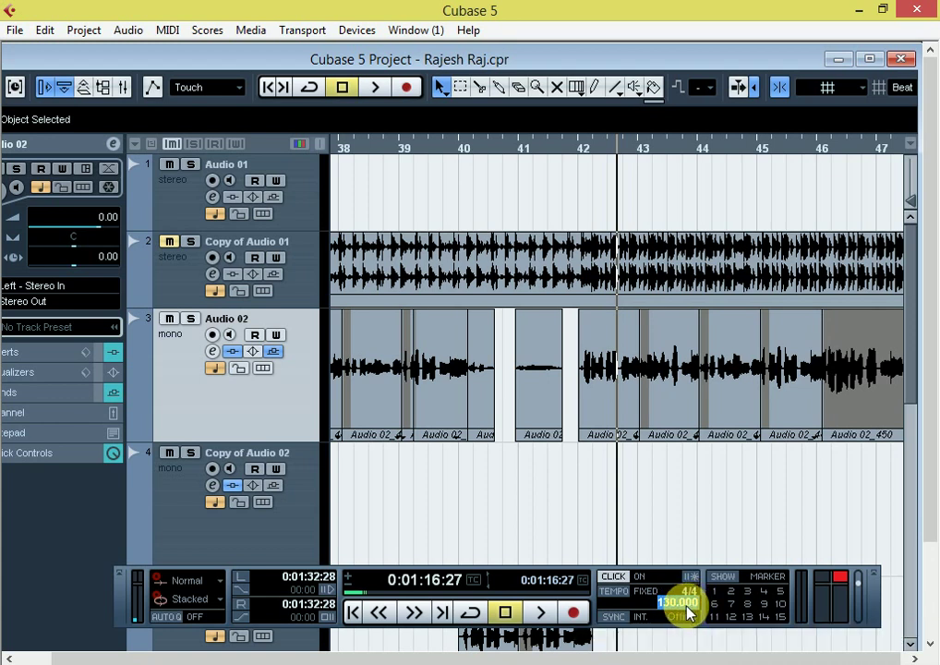
pyautogui.write('16')
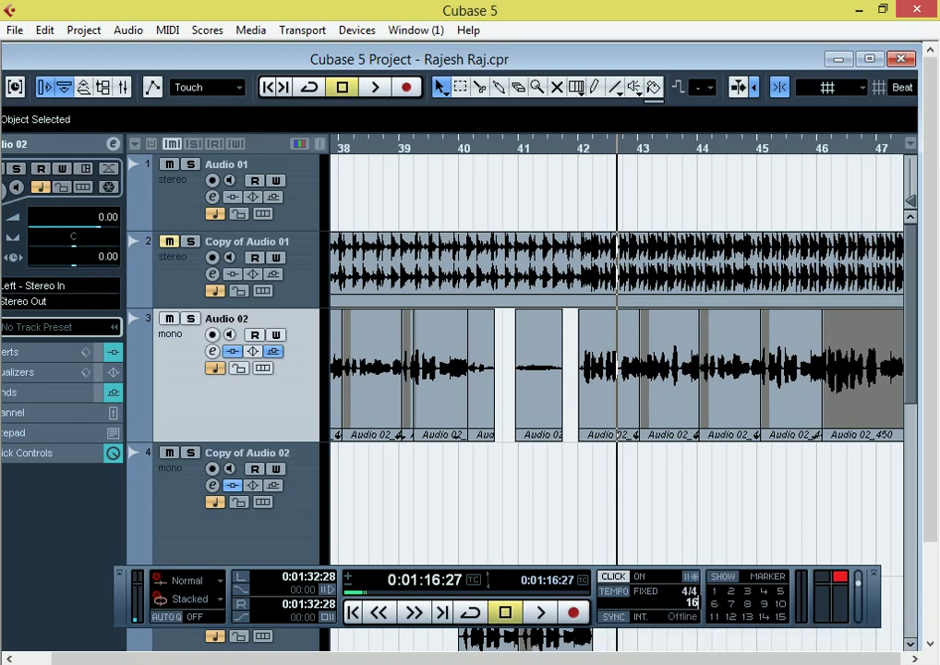
pyautogui.write('0.000')
pyautogui.press('Return')
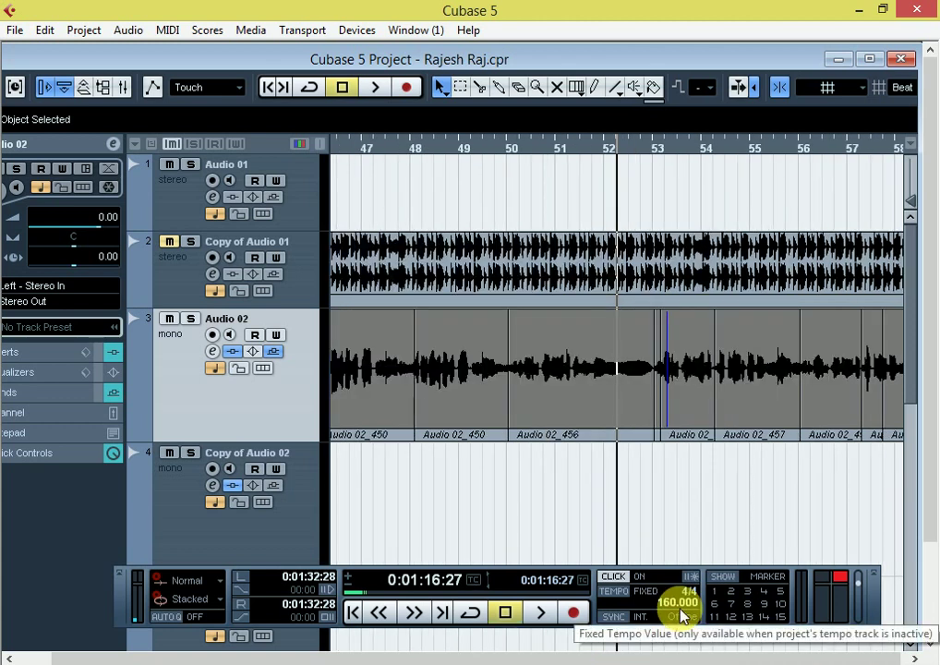
# Set Auto-Tune on the Audio 02 track to the key of D with the Major scale, and close the plug-in and channel settings.
pyautogui.click(212, 351)
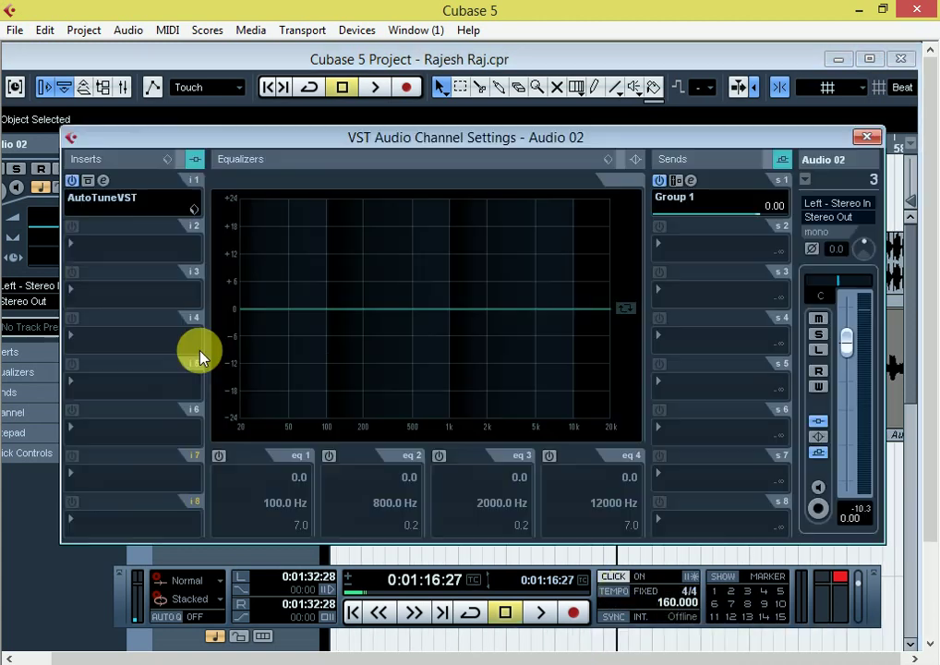
pyautogui.click(101, 182)
pyautogui.click(163, 204)
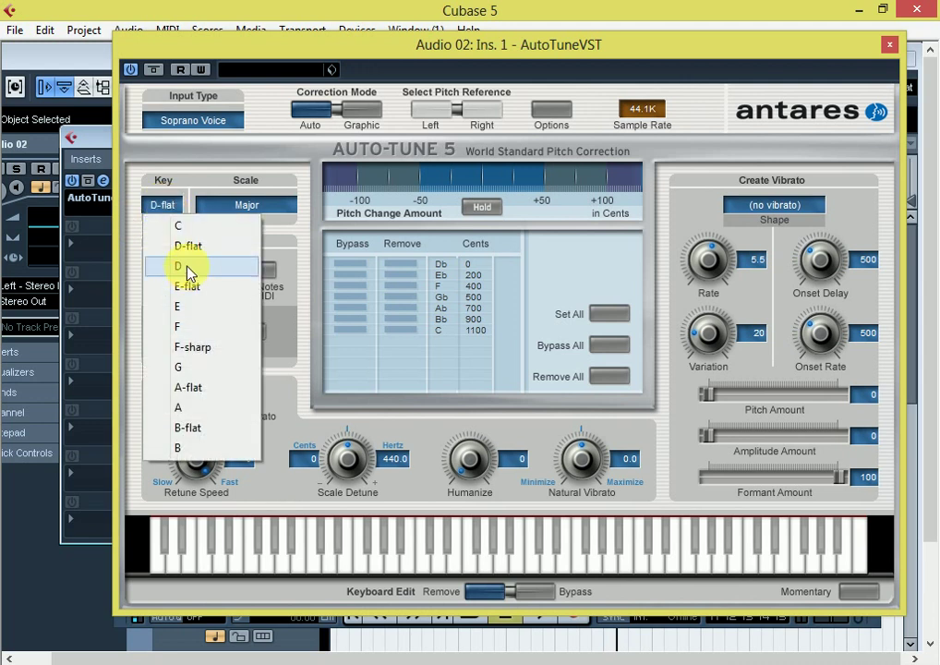
pyautogui.click(189, 268)
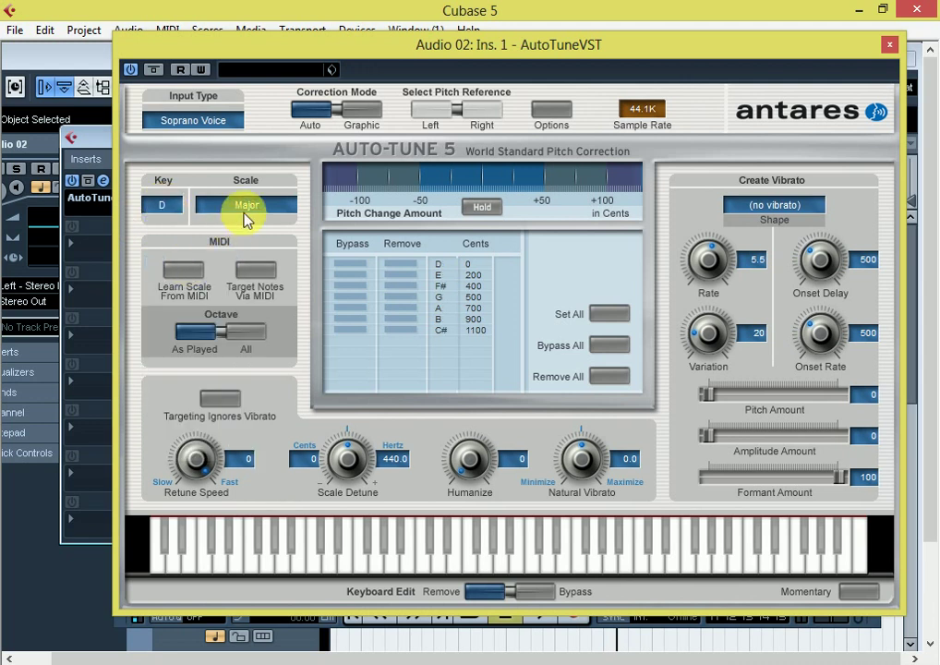
pyautogui.click(246, 215)
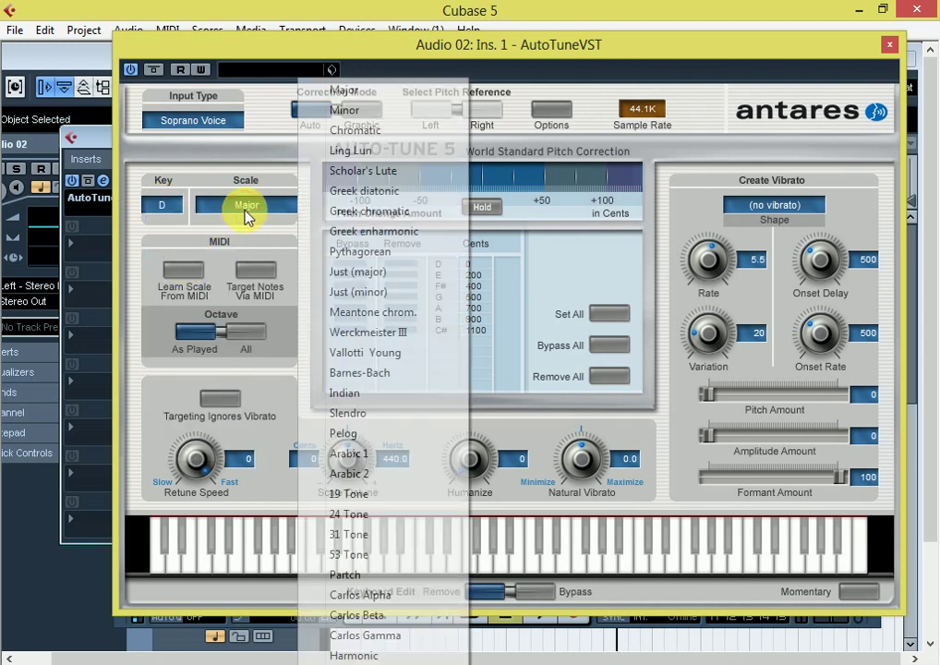
pyautogui.click(385, 93)
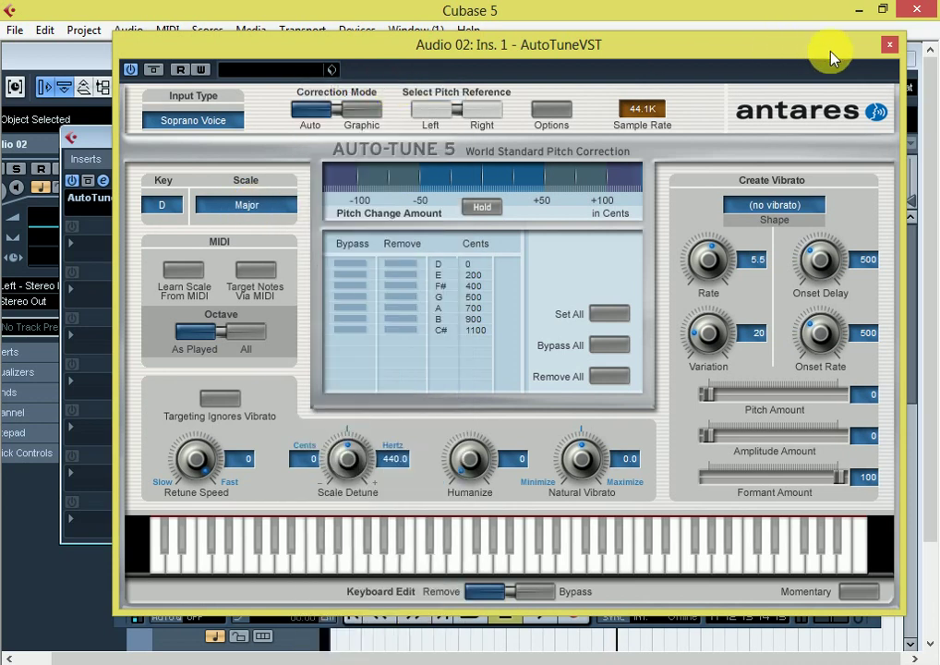
pyautogui.click(888, 48)
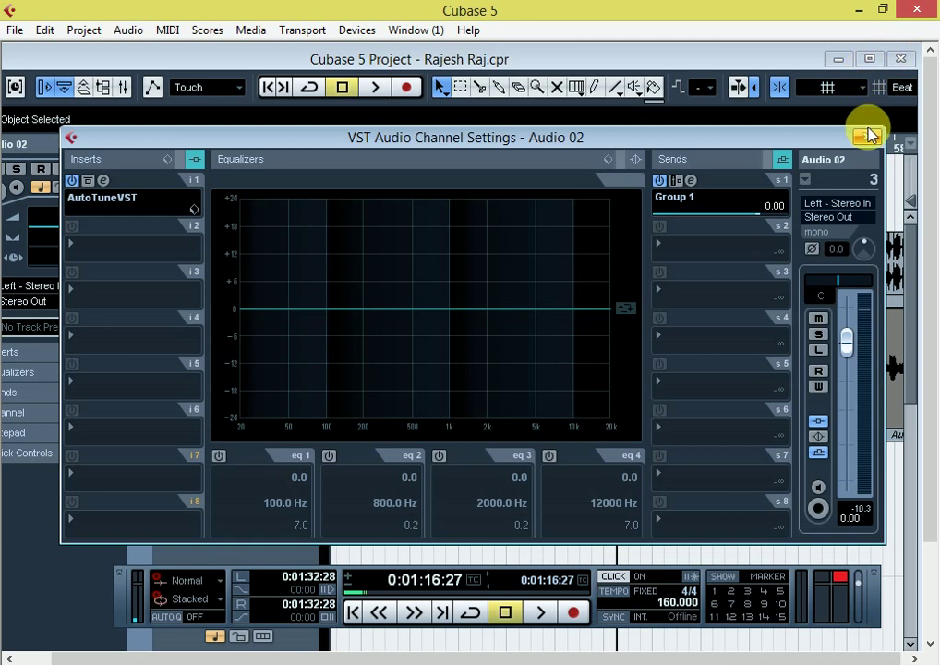
pyautogui.click(868, 136)
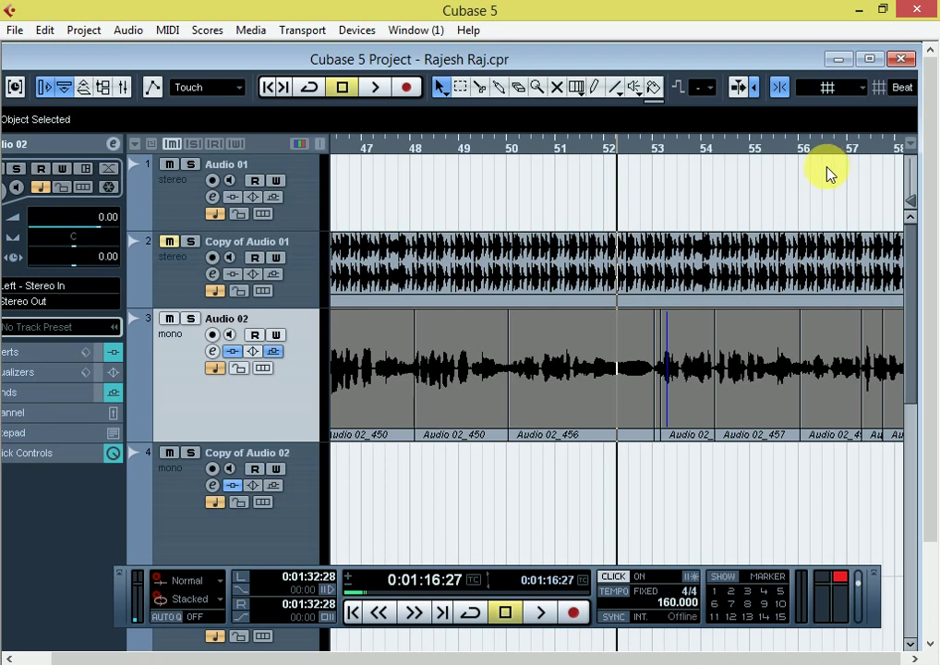
# Review the Auto-Tune key and scale on the Audio 02 track, close the plug-in, and minimize the program to the desktop.
pyautogui.click(212, 351)
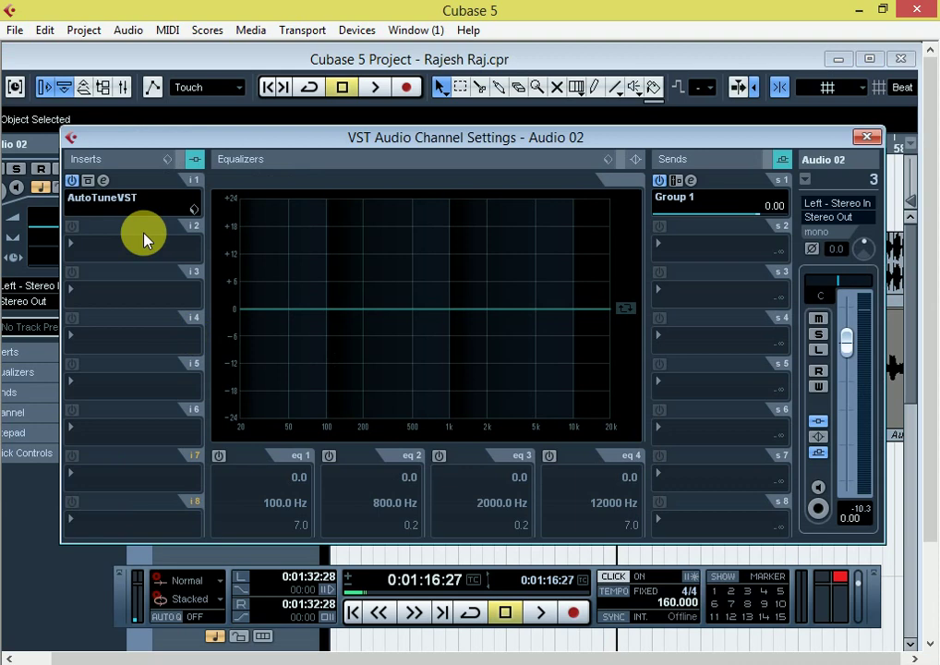
pyautogui.click(105, 179)
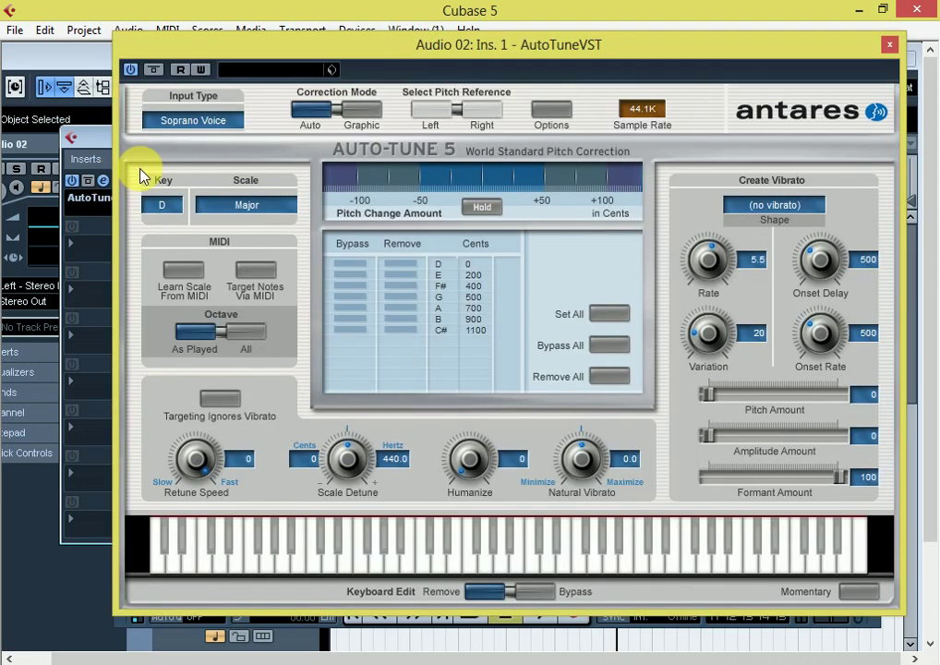
pyautogui.click(889, 44)
pyautogui.click(866, 9)
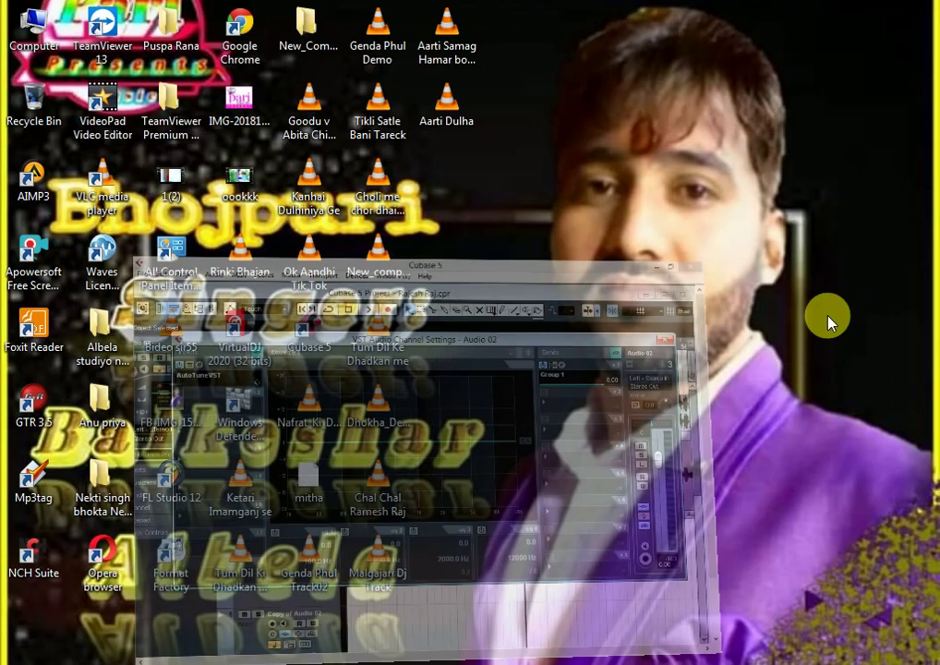